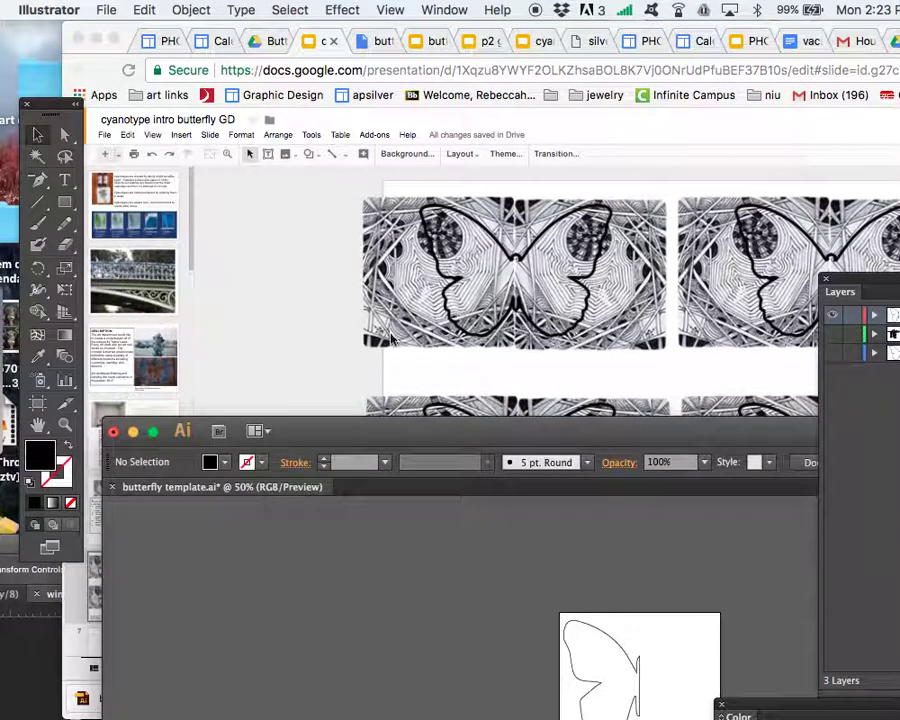
# Show the Layer 3 text instead of the butterfly 2 outline and shift the text group slightly up on the artboard.
pyautogui.moveTo(434, 449); pyautogui.dragTo(290, 58)
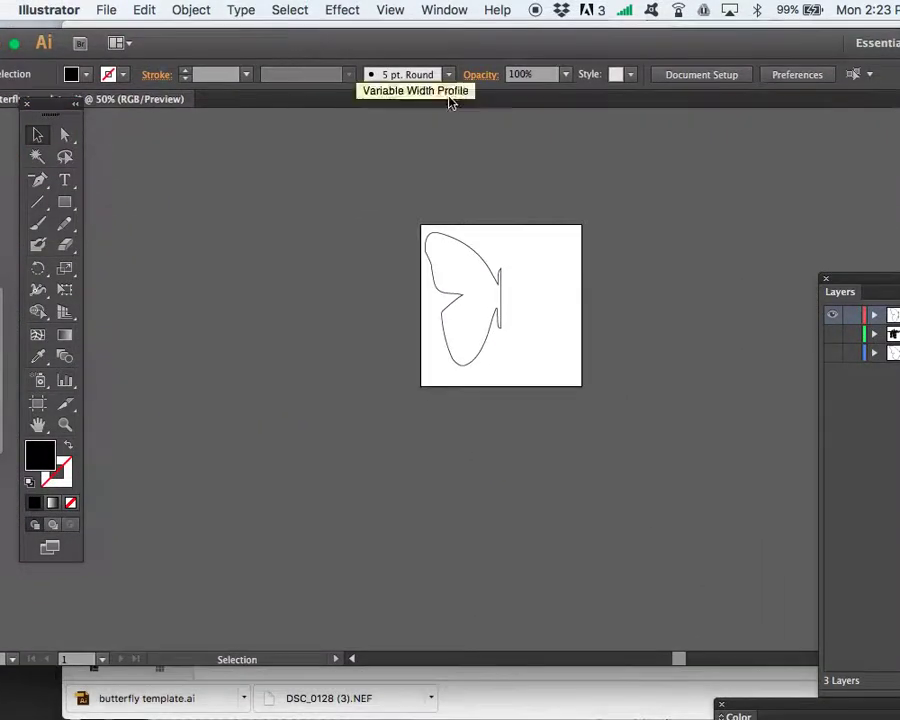
pyautogui.moveTo(890, 282); pyautogui.dragTo(698, 181)
pyautogui.click(643, 234)
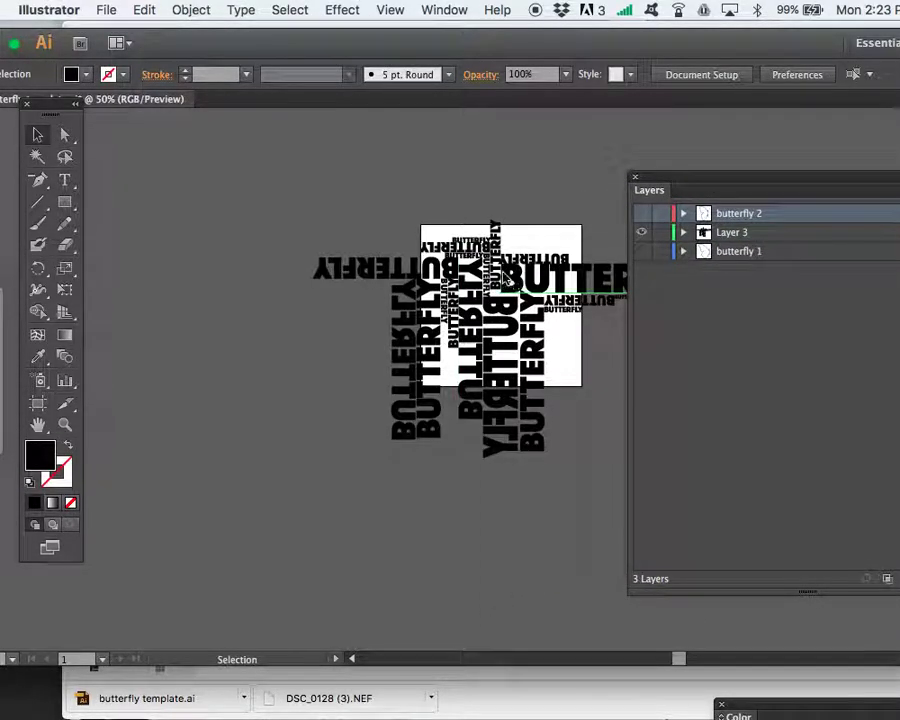
pyautogui.moveTo(505, 279); pyautogui.dragTo(495, 255)
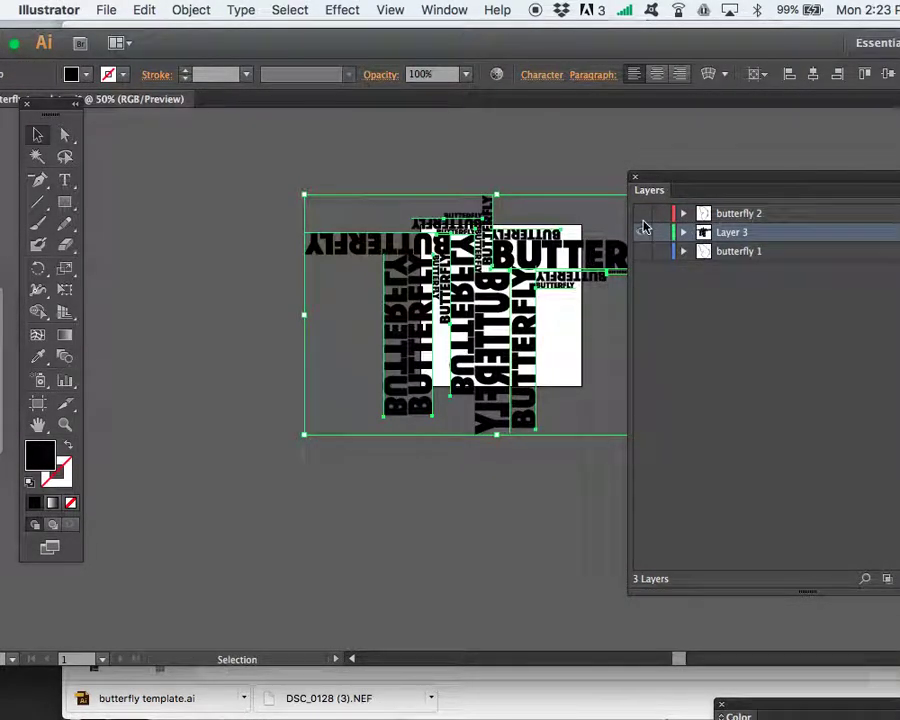
# Make the butterfly 2 and Layer 3 layers visible together, keeping butterfly 1 hidden.
pyautogui.click(643, 232)
pyautogui.click(645, 251)
pyautogui.click(642, 213)
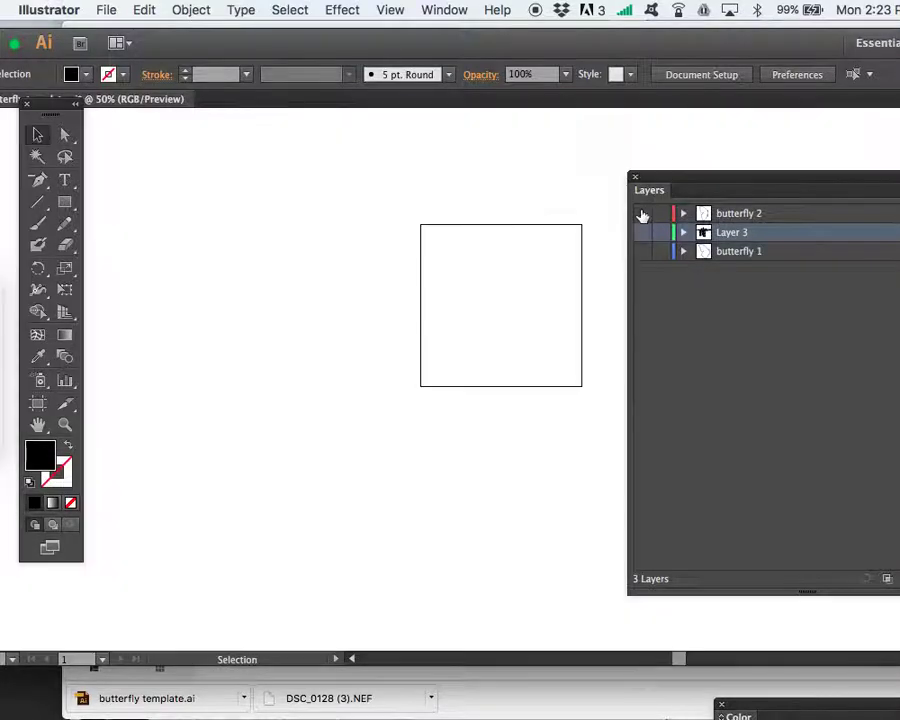
pyautogui.click(642, 252)
pyautogui.click(642, 252)
pyautogui.click(645, 215)
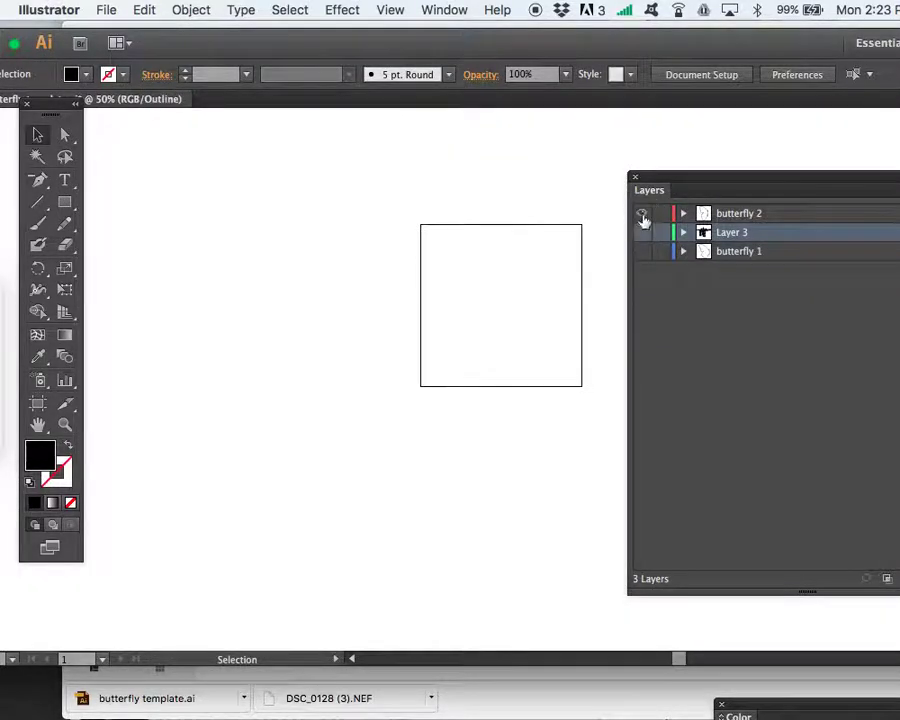
pyautogui.click(643, 232)
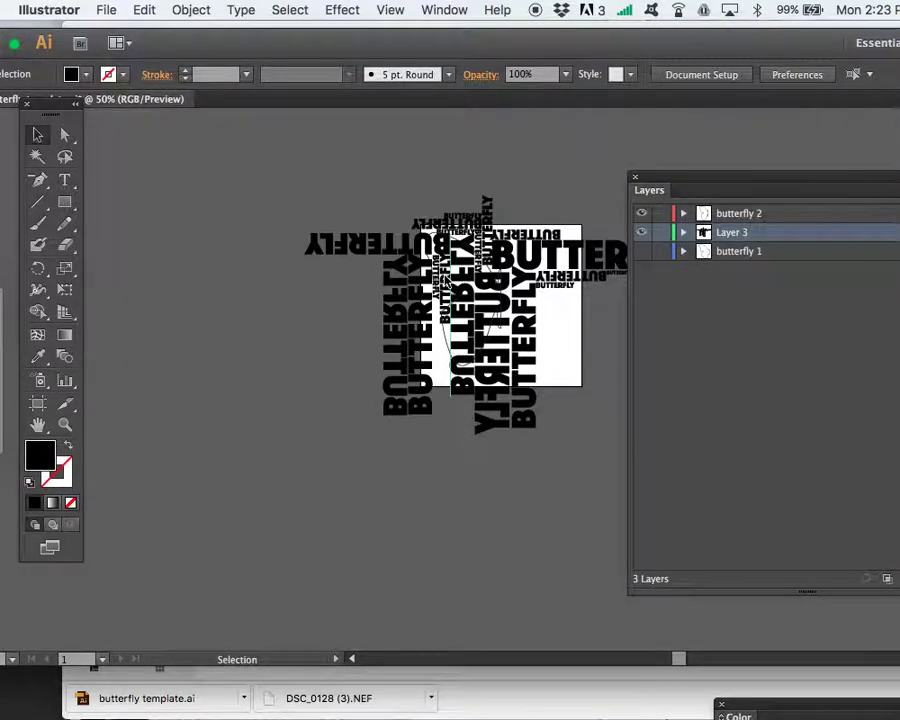
# Reposition the BUTTERFLY text group over the wing outline and rotate it counter-clockwise so its words run diagonally.
pyautogui.moveTo(484, 286)
pyautogui.mouseDown()
pyautogui.moveTo(494, 279)
pyautogui.moveTo(470, 292)
pyautogui.mouseUp()
pyautogui.press('super+equal')
pyautogui.press('super+equal')
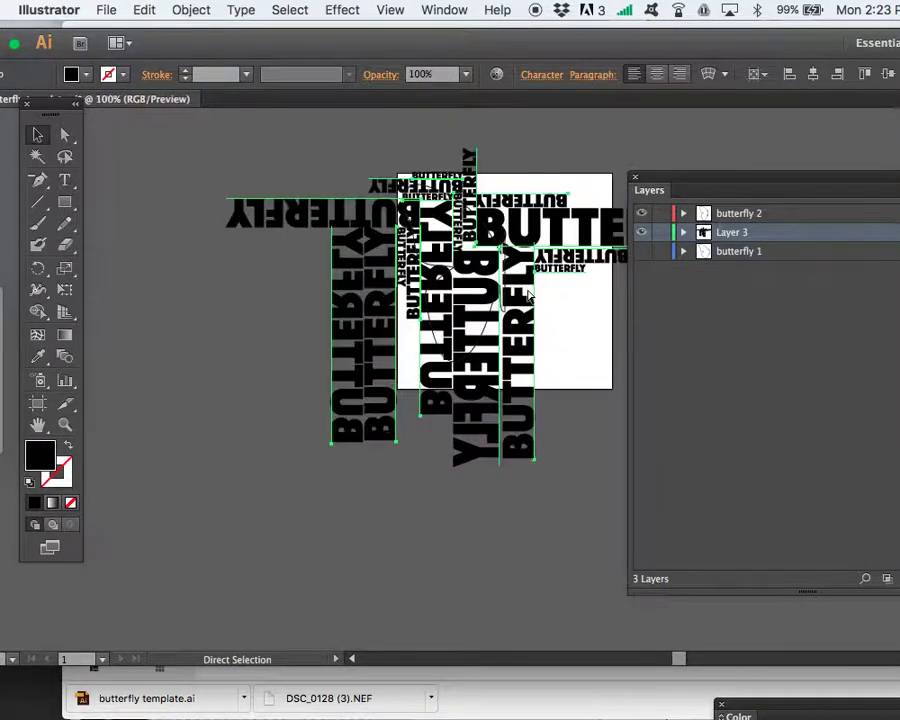
pyautogui.scroll(3, 530, 295)
pyautogui.hscroll(2, 530, 295)
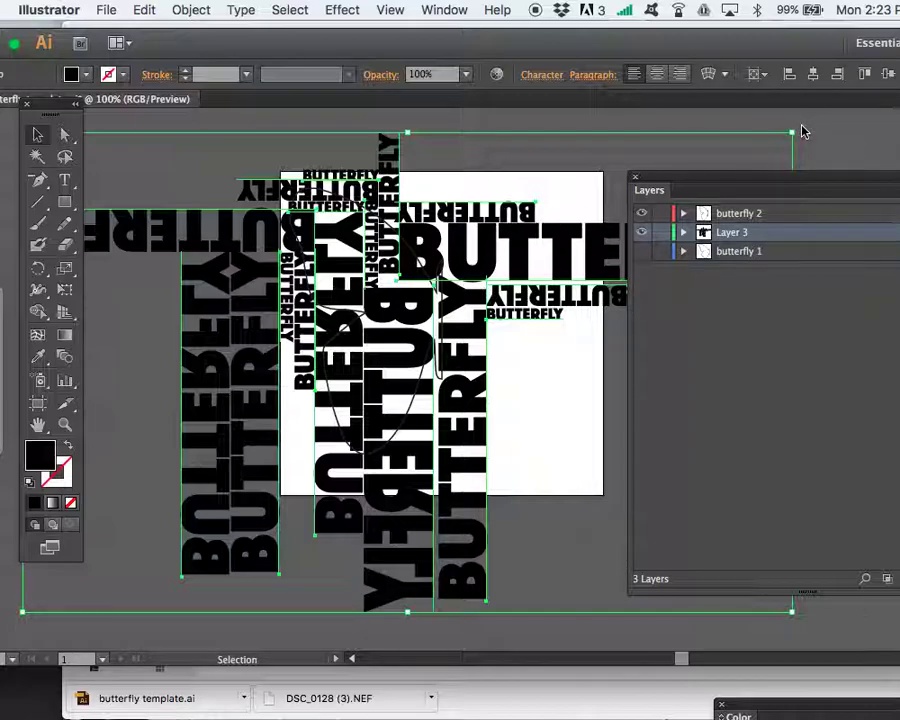
pyautogui.moveTo(802, 131); pyautogui.dragTo(700, 82)
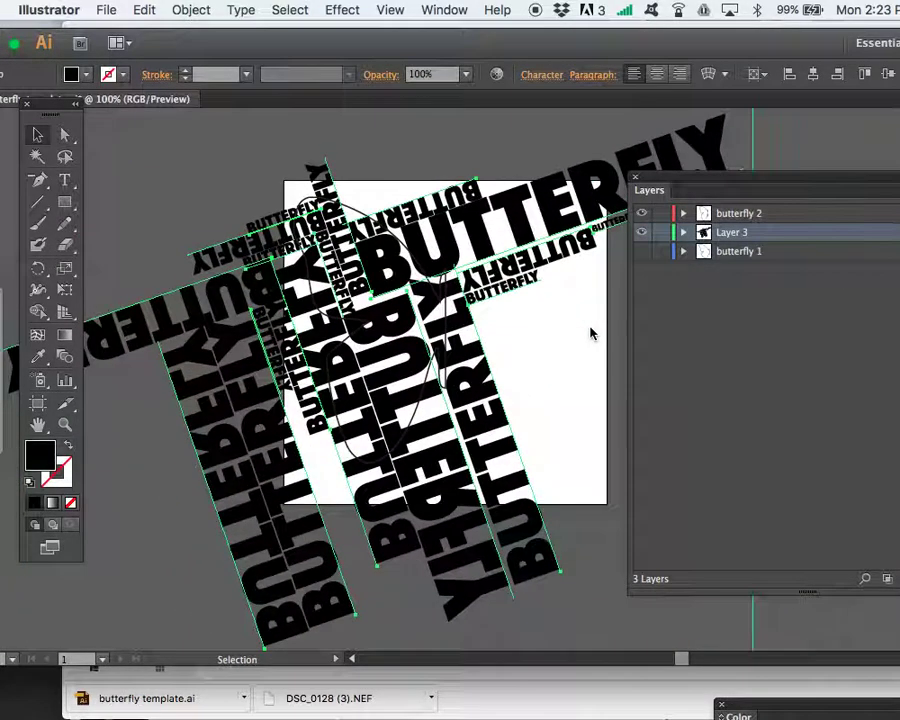
# Scale the rotated text group down and position it so the words cover the half-butterfly outline.
pyautogui.scroll(-1, 403, 356)
pyautogui.hscroll(1, 403, 356)
pyautogui.scroll(-1, 405, 357)
pyautogui.hscroll(1, 405, 357)
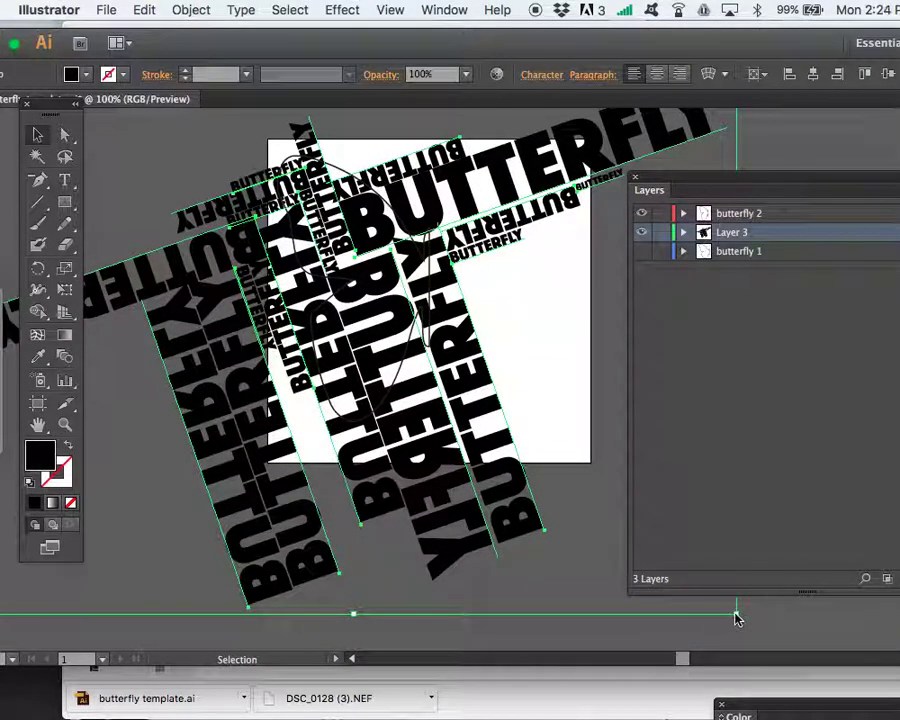
pyautogui.moveTo(736, 613); pyautogui.dragTo(666, 564)
pyautogui.moveTo(480, 453); pyautogui.dragTo(428, 372)
pyautogui.click(486, 322)
pyautogui.moveTo(442, 293); pyautogui.dragTo(460, 300)
# Duplicate the rotated text group and place the copy below the original so it overlaps the lower part of the wing.
pyautogui.click(340, 293)
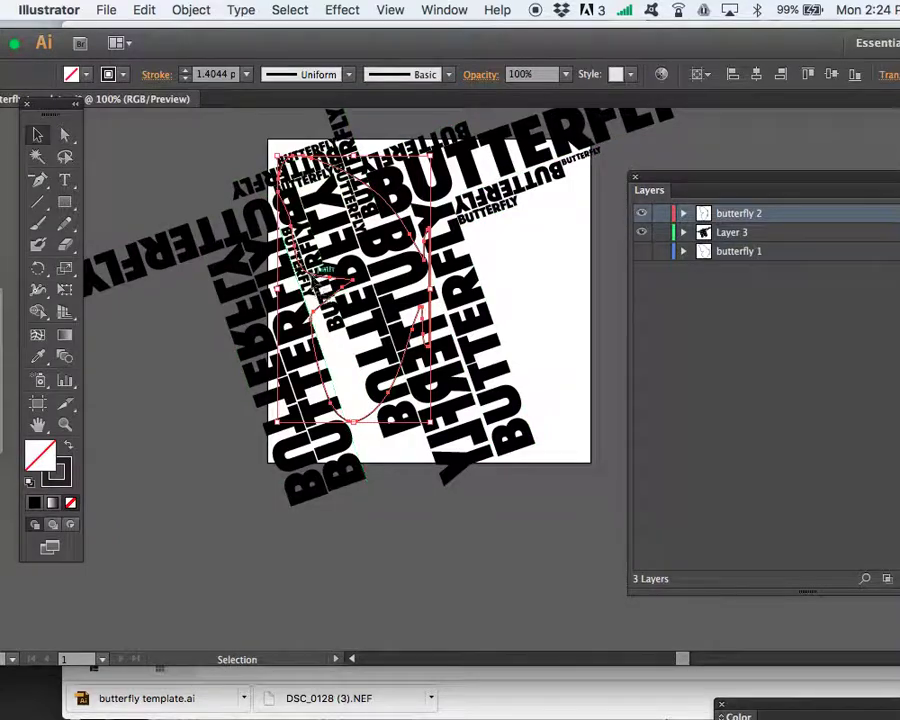
pyautogui.click(301, 292)
pyautogui.click(63, 140)
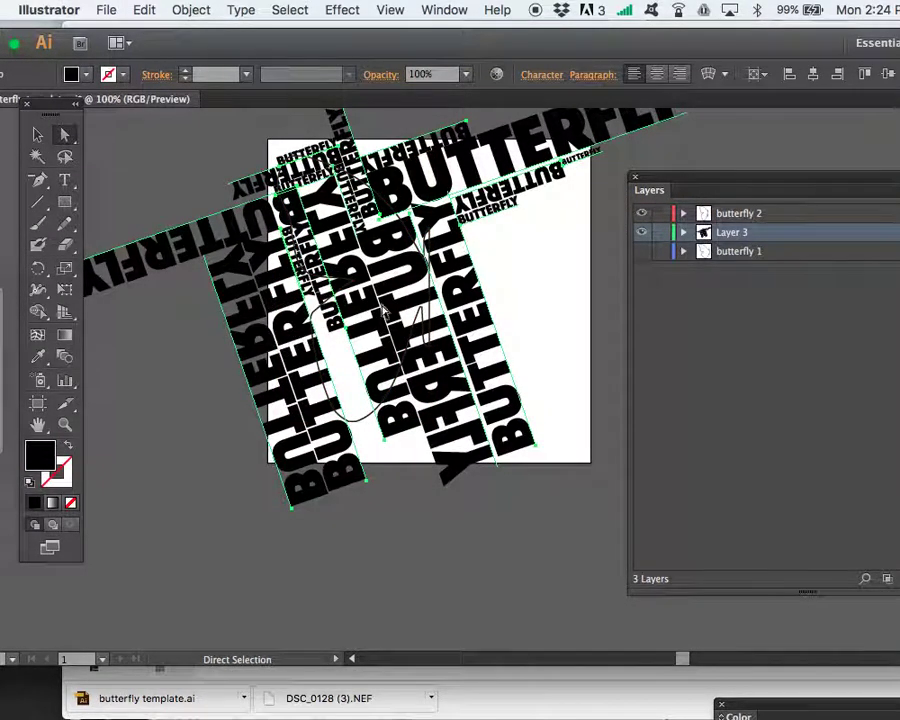
pyautogui.moveTo(386, 311); pyautogui.dragTo(364, 528)
pyautogui.click(508, 525)
pyautogui.click(421, 415)
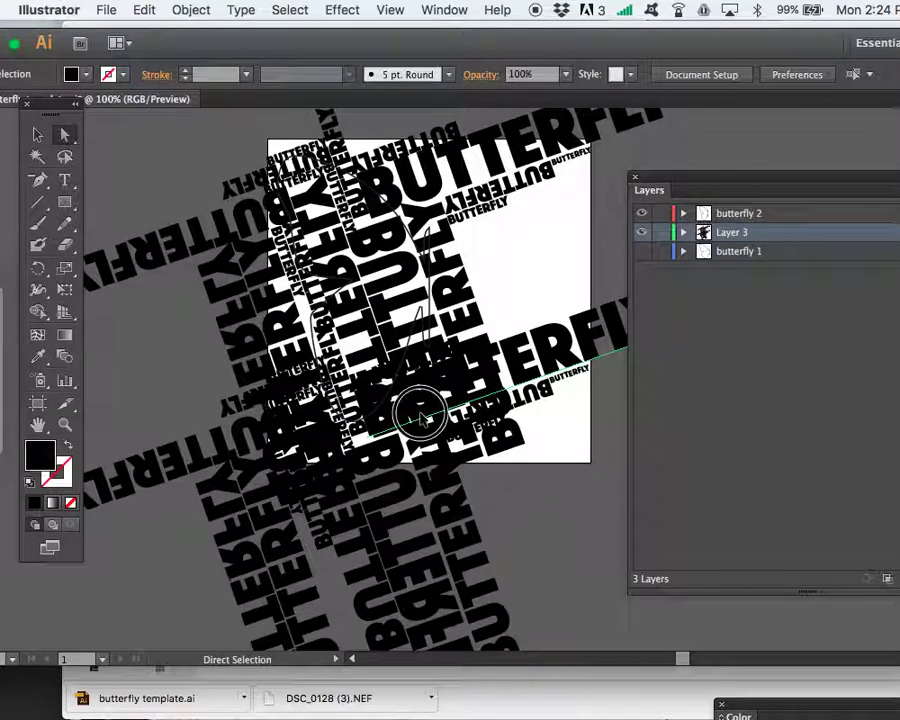
# Move individual words of the duplicated text group apart, spreading them below and beside the artboard away from the wing.
pyautogui.moveTo(420, 415); pyautogui.dragTo(487, 518)
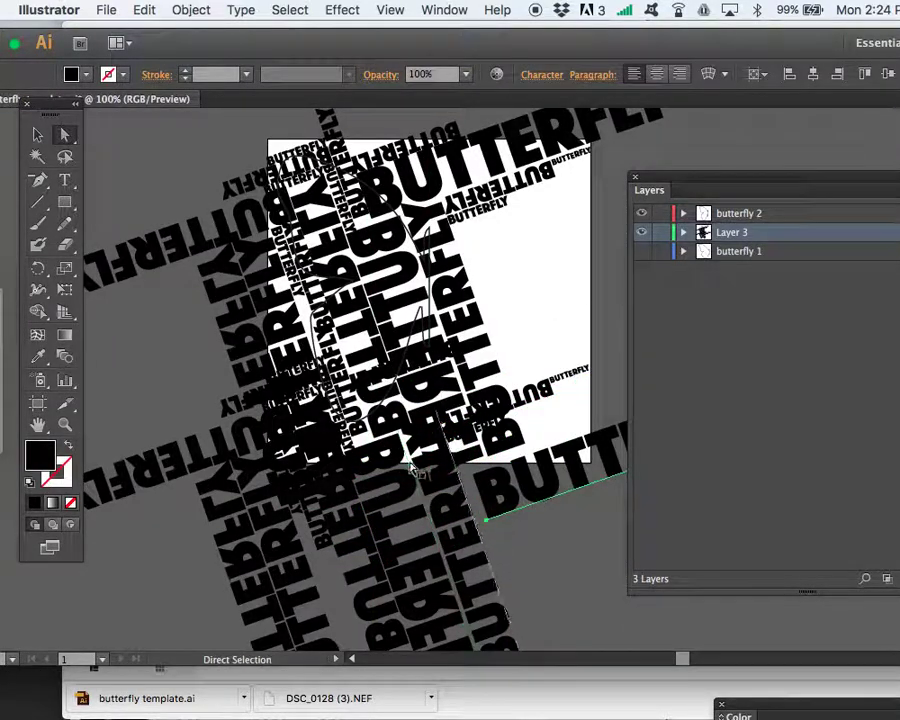
pyautogui.moveTo(412, 474); pyautogui.dragTo(529, 556)
pyautogui.moveTo(404, 543); pyautogui.dragTo(366, 627)
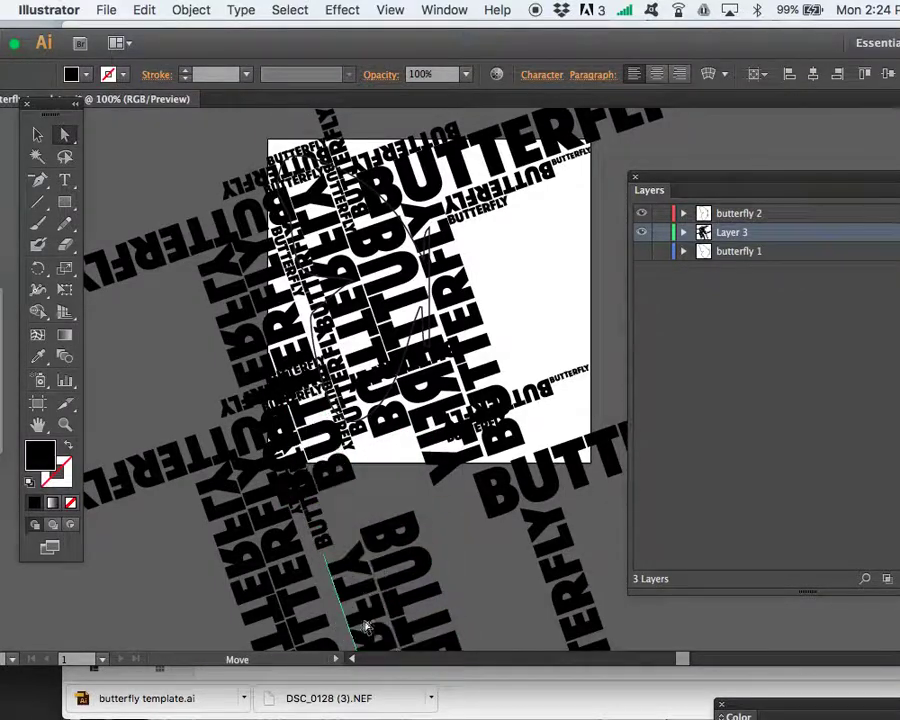
pyautogui.moveTo(258, 503); pyautogui.dragTo(243, 612)
pyautogui.moveTo(229, 504); pyautogui.dragTo(218, 607)
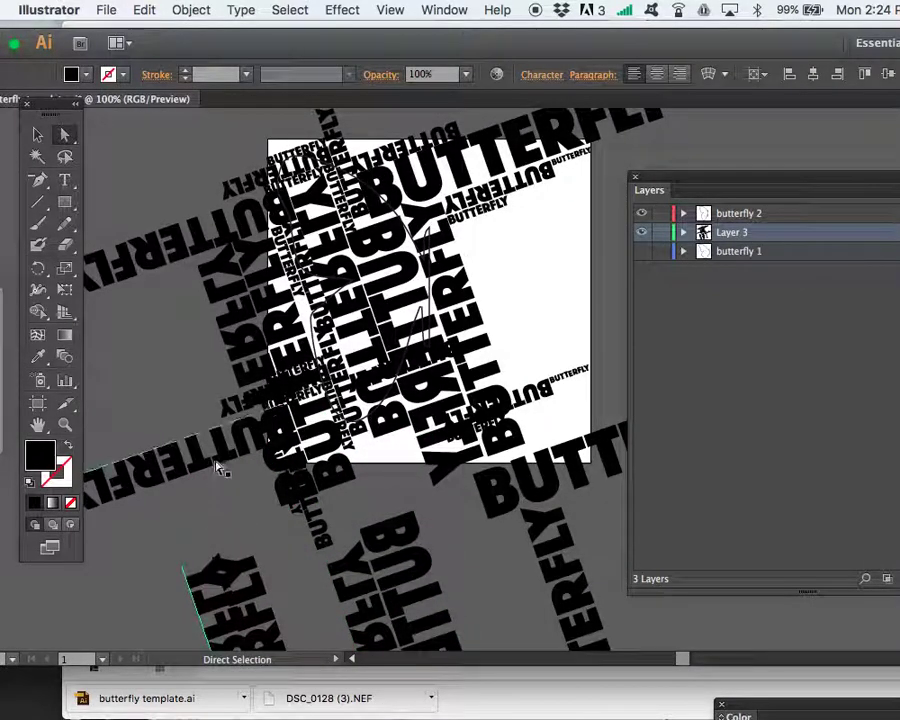
pyautogui.moveTo(217, 468); pyautogui.dragTo(132, 558)
pyautogui.moveTo(285, 384); pyautogui.dragTo(165, 456)
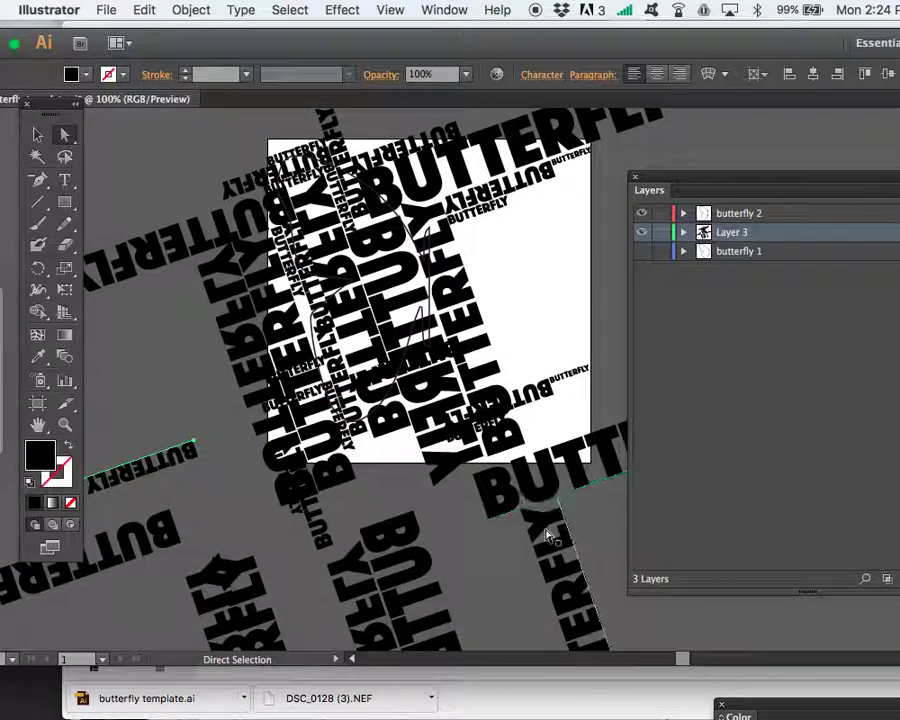
pyautogui.moveTo(547, 537); pyautogui.dragTo(502, 567)
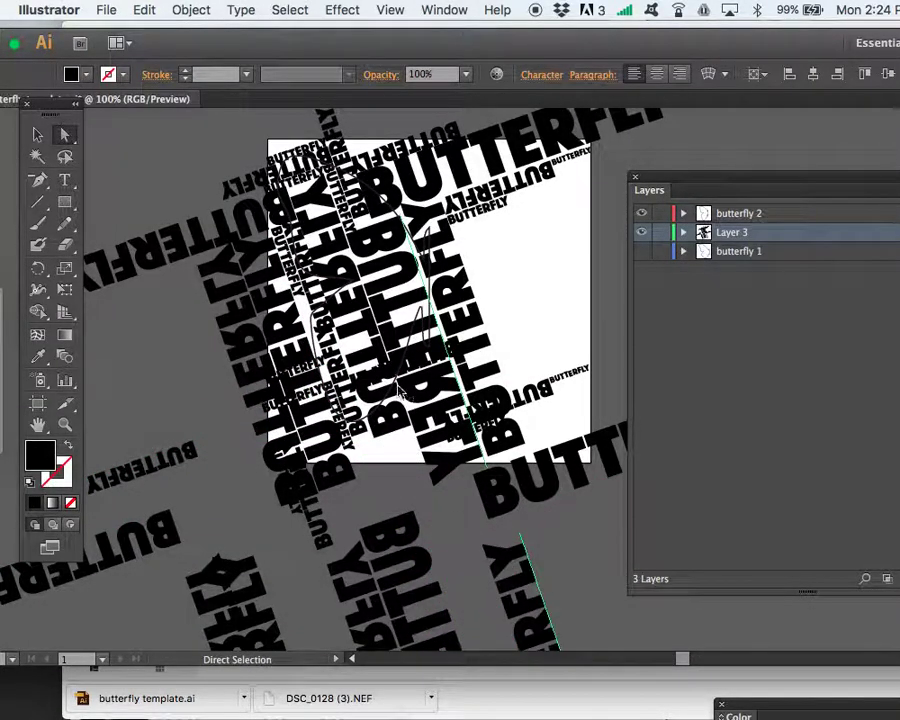
pyautogui.moveTo(382, 378); pyautogui.dragTo(487, 568)
pyautogui.moveTo(540, 406); pyautogui.dragTo(632, 543)
pyautogui.scroll(3, 510, 488)
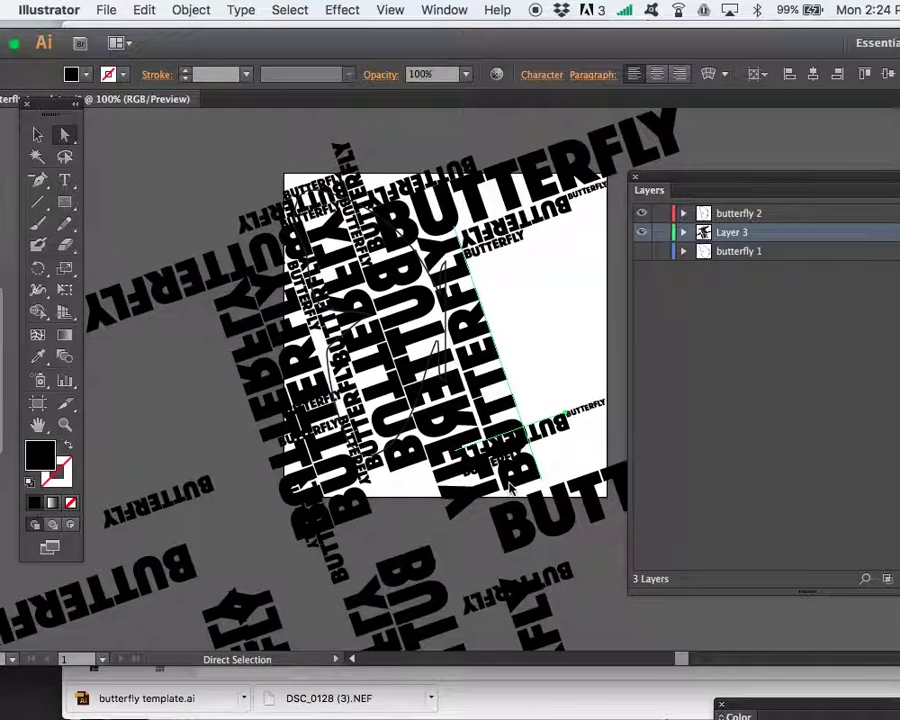
# Duplicate the butterfly 2 layer.
pyautogui.click(726, 216)
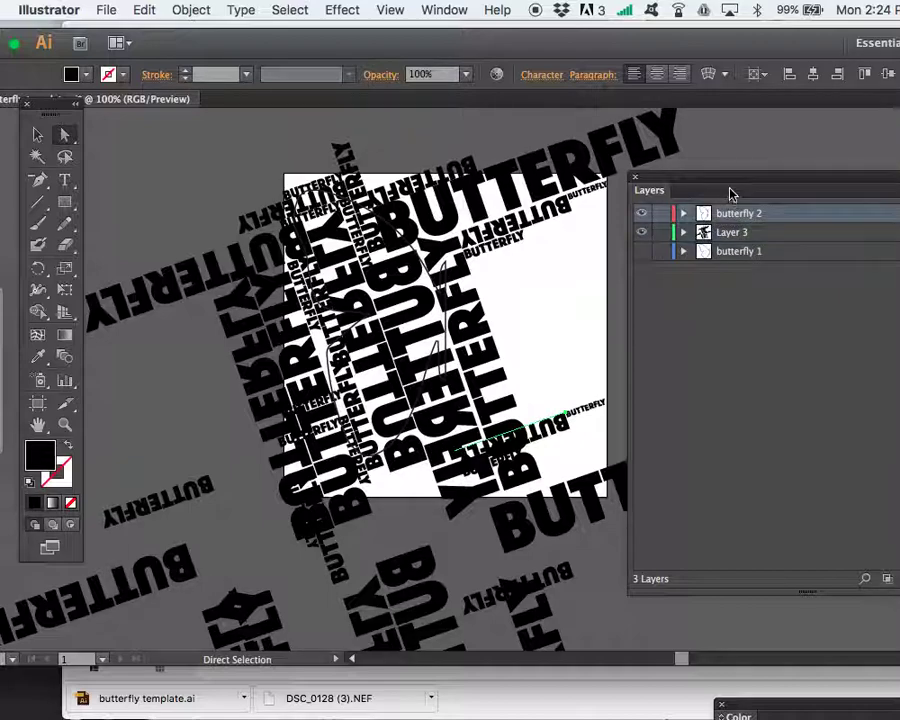
pyautogui.moveTo(730, 186); pyautogui.dragTo(697, 184)
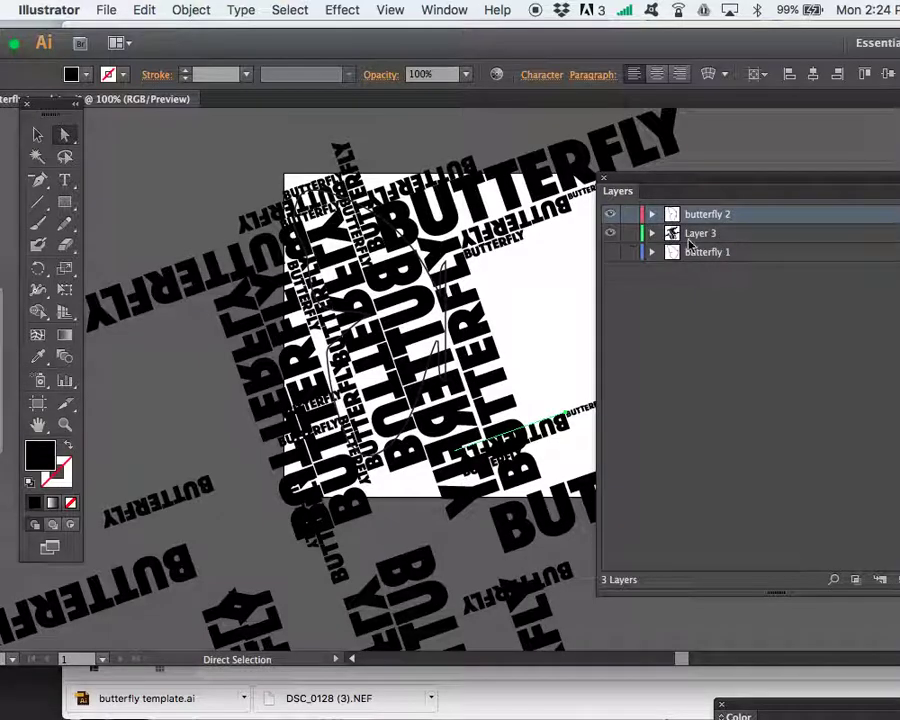
pyautogui.moveTo(702, 183); pyautogui.dragTo(716, 550)
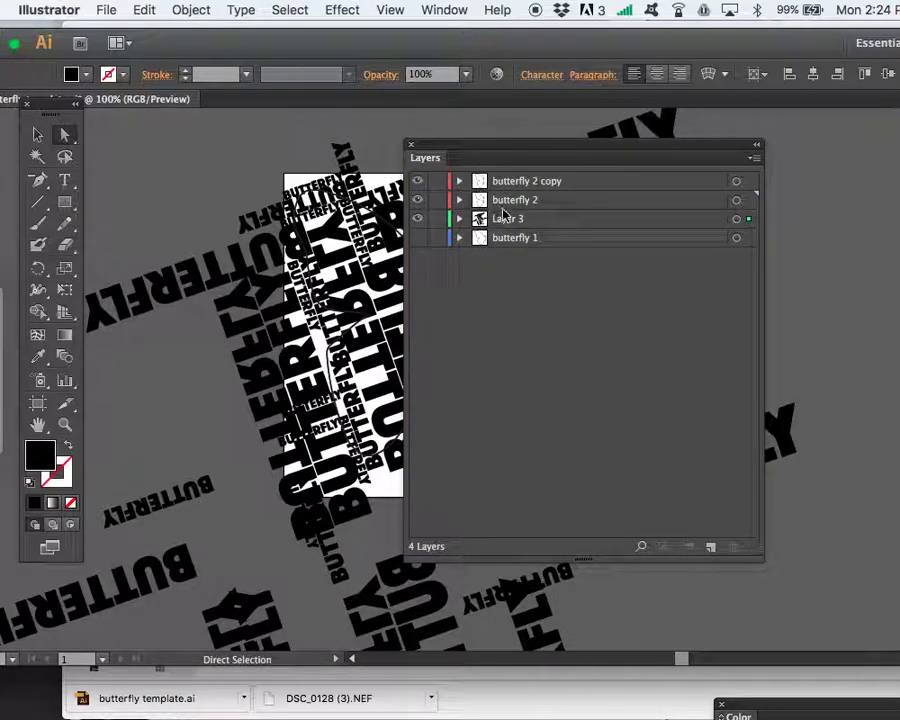
pyautogui.moveTo(521, 158); pyautogui.dragTo(770, 84)
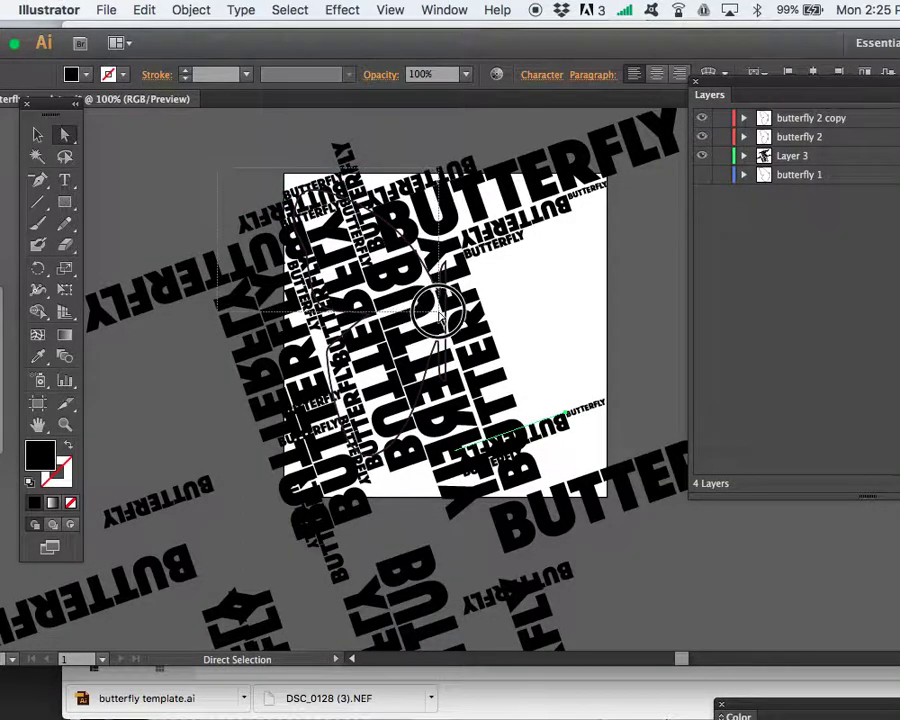
# Select the wing outline with the words overlapping it and lock the butterfly 2 copy layer.
pyautogui.click(438, 316)
pyautogui.moveTo(226, 203); pyautogui.dragTo(520, 455)
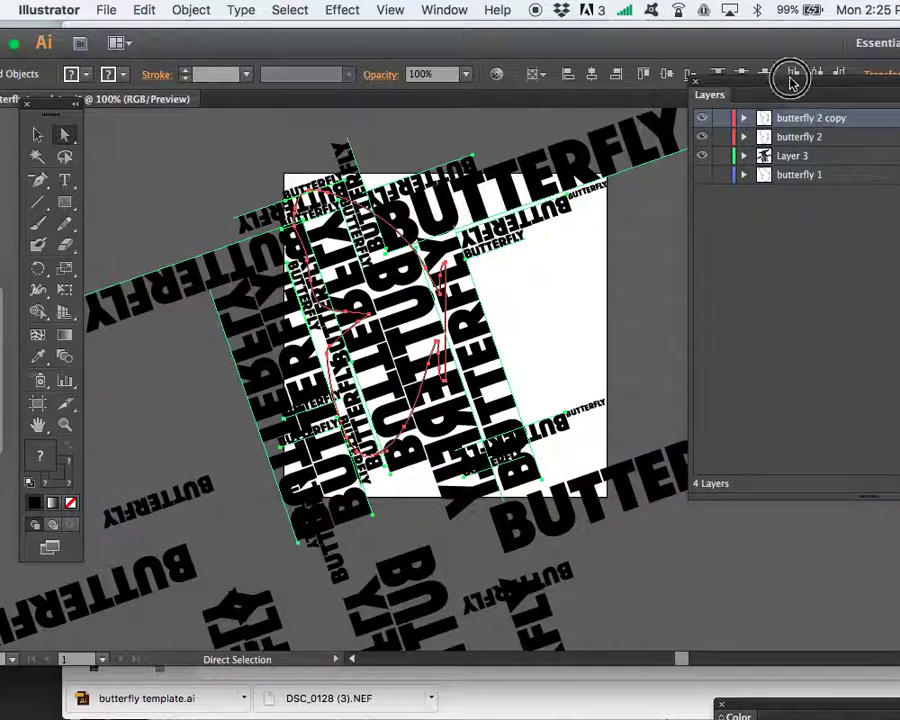
pyautogui.moveTo(790, 78); pyautogui.dragTo(572, 120)
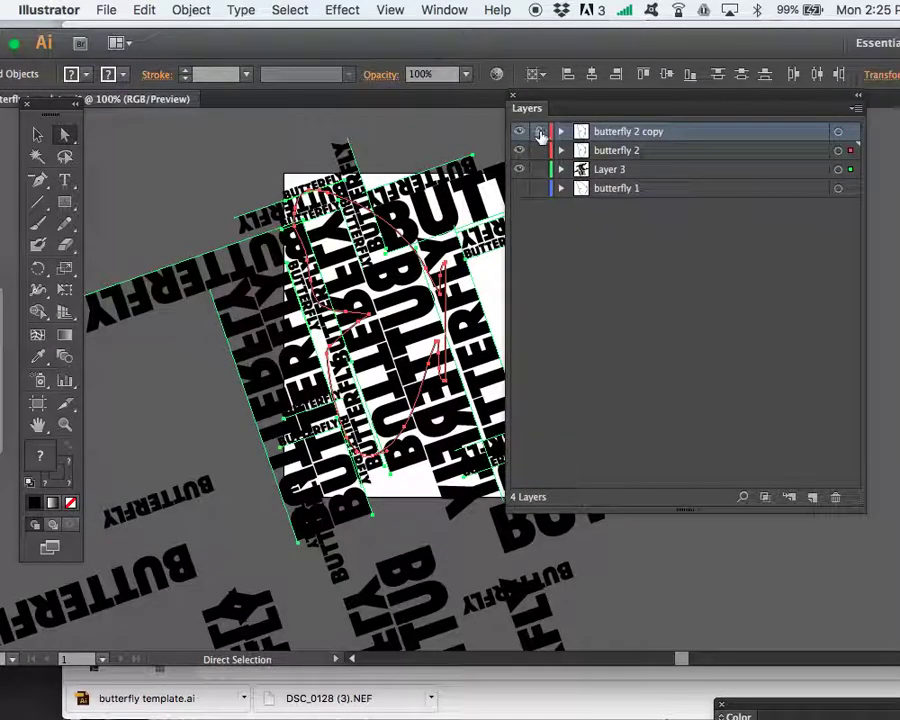
pyautogui.click(540, 134)
# Try to make a clipping mask from the selected wing outline and overlapping words.
pyautogui.click(200, 10)
pyautogui.moveTo(340, 496)
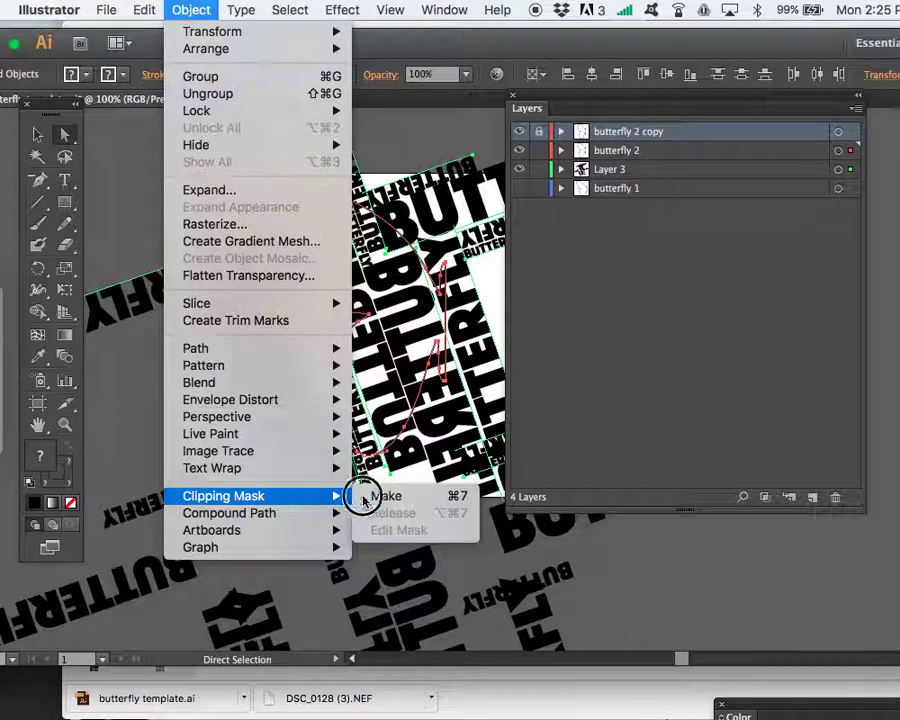
pyautogui.click(380, 492)
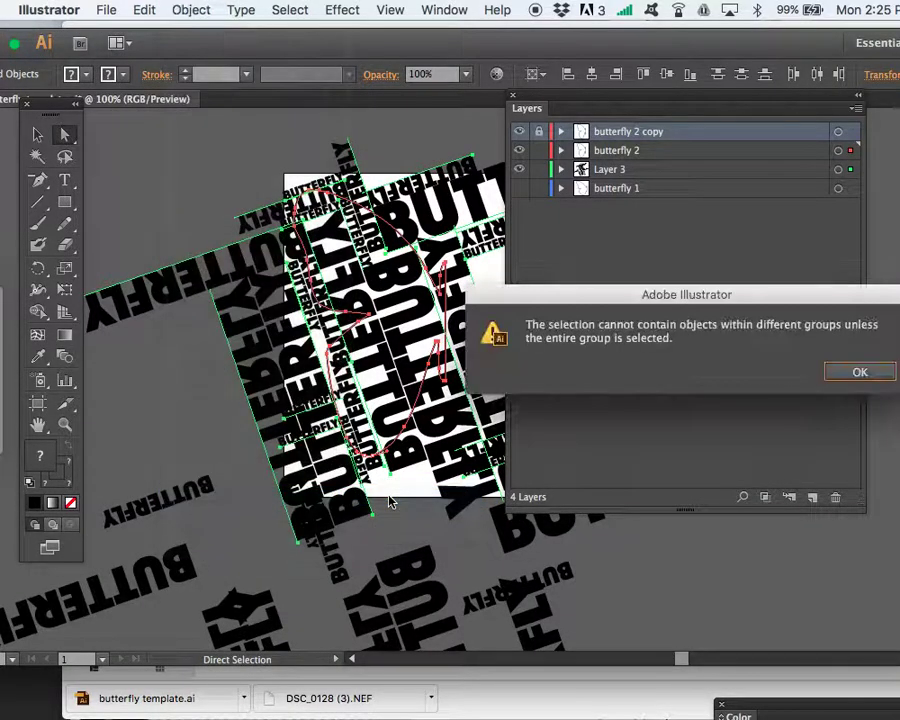
pyautogui.click(850, 371)
# Select all unlocked artwork, make a clipping mask that trims the text to the wing outline, and deselect it.
pyautogui.click(184, 176)
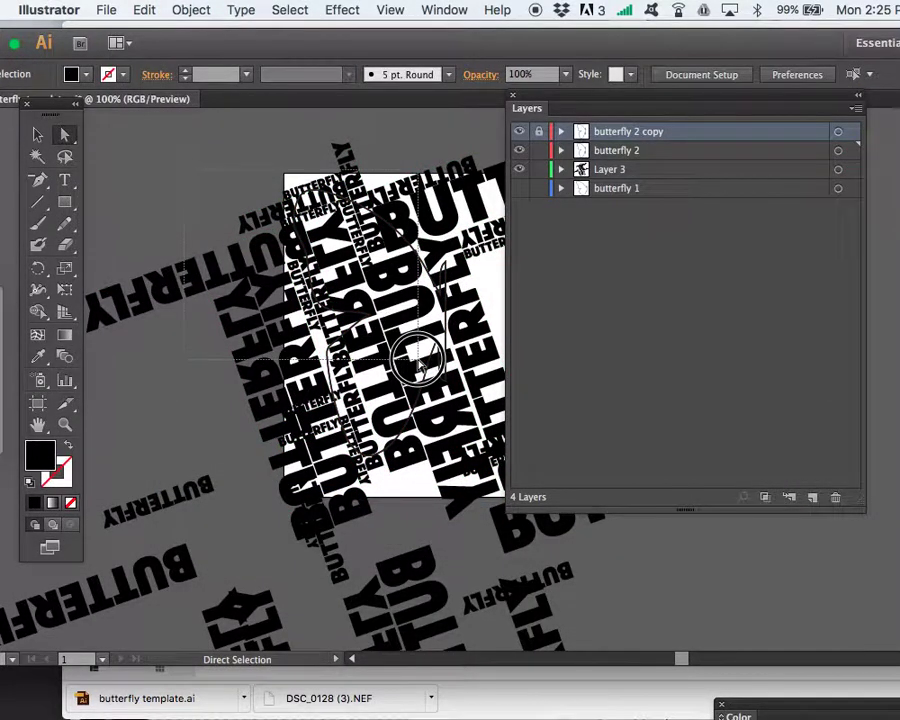
pyautogui.scroll(-2, 683, 625)
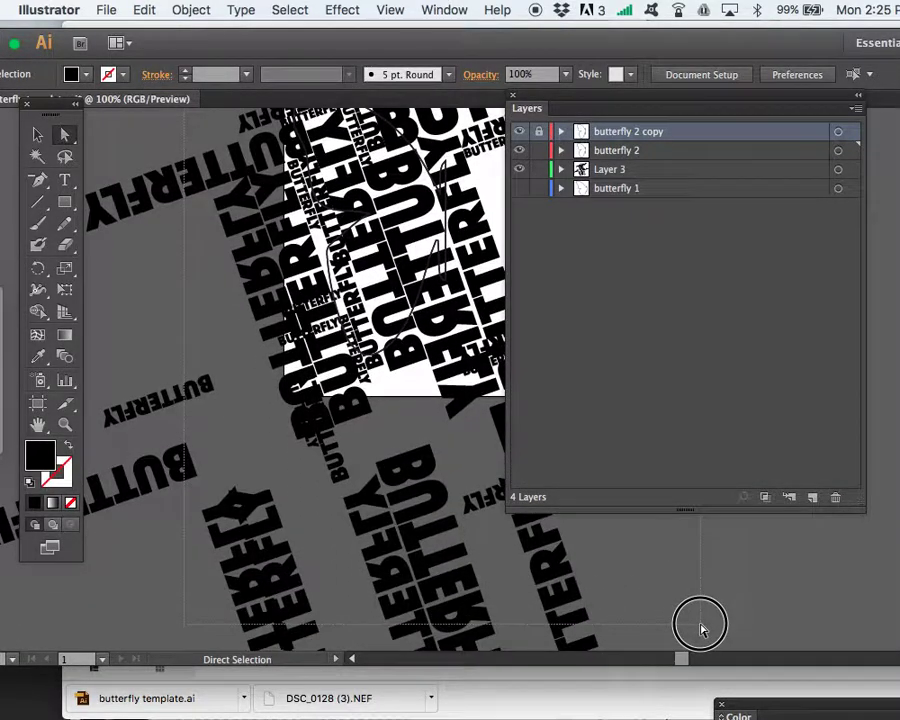
pyautogui.press('super+a')
pyautogui.click(188, 10)
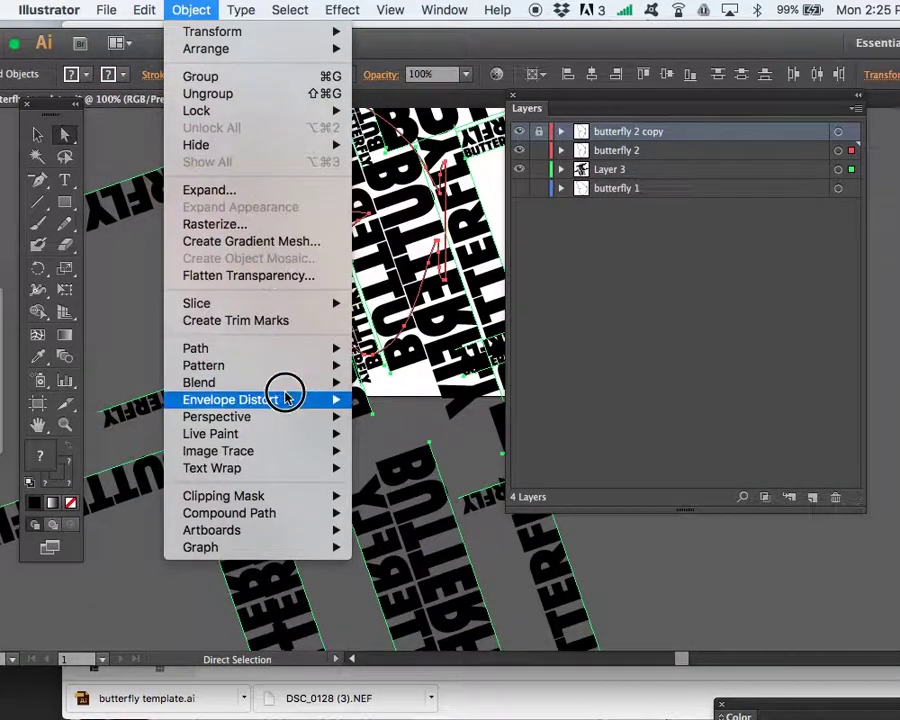
pyautogui.moveTo(295, 495)
pyautogui.click(374, 505)
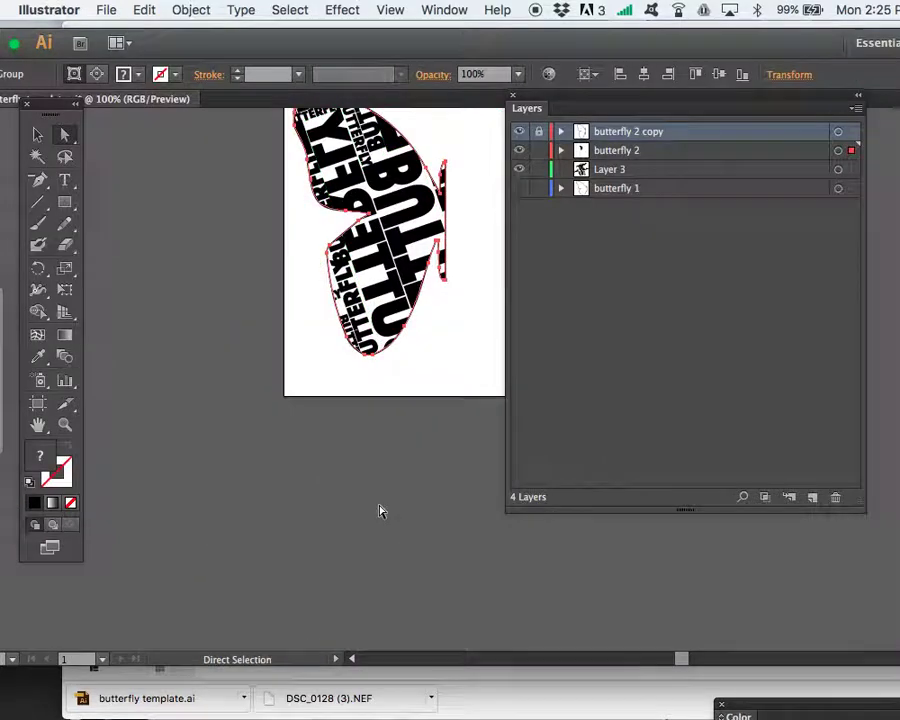
pyautogui.click(241, 372)
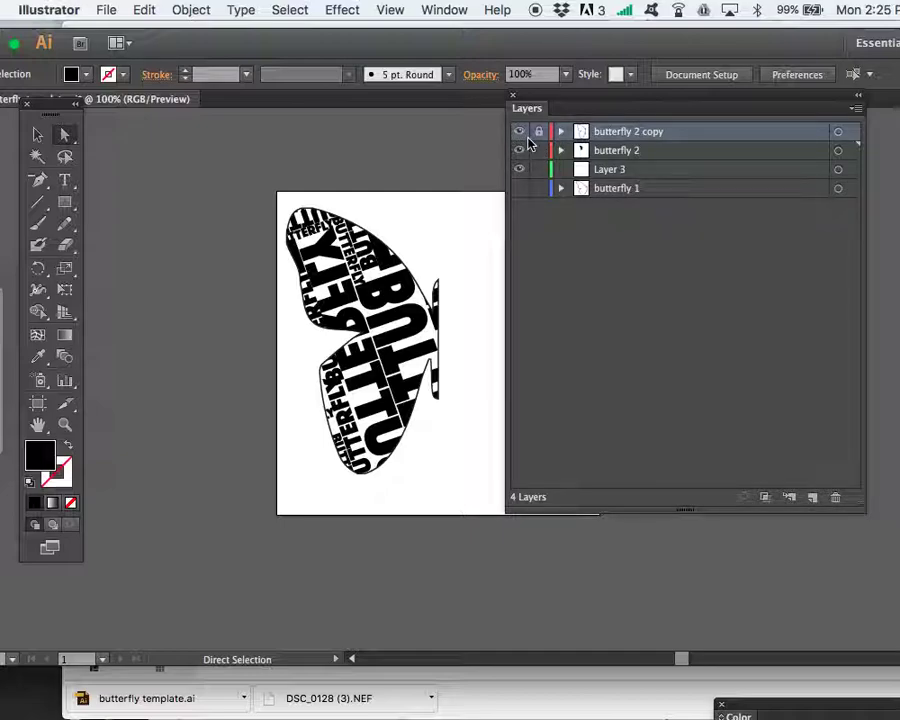
# Compare the clipped wing with the butterfly 2 copy outline hidden and shown.
pyautogui.press('v')
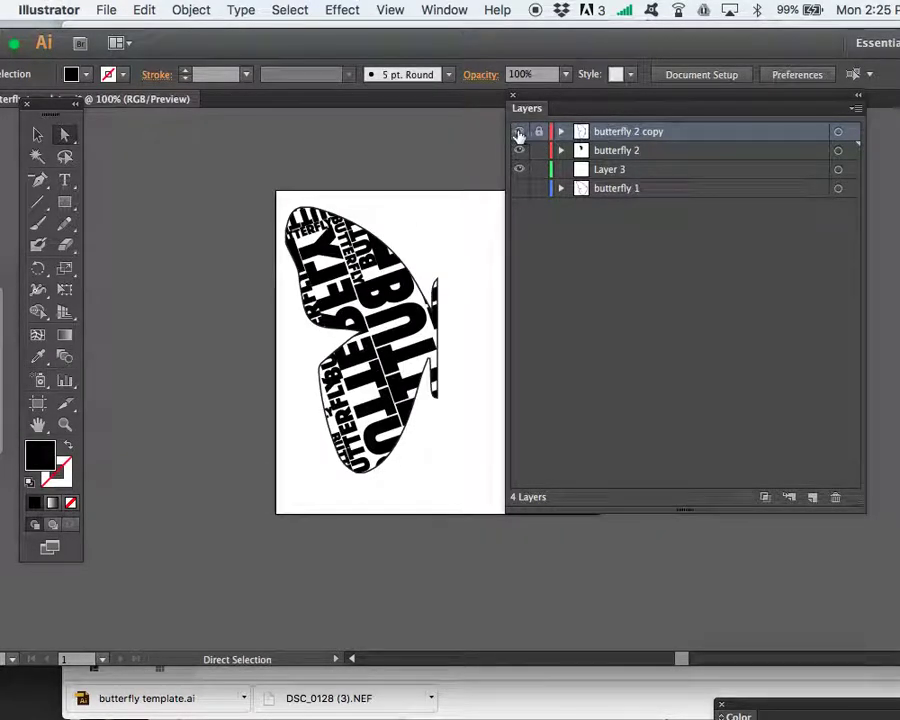
pyautogui.click(519, 133)
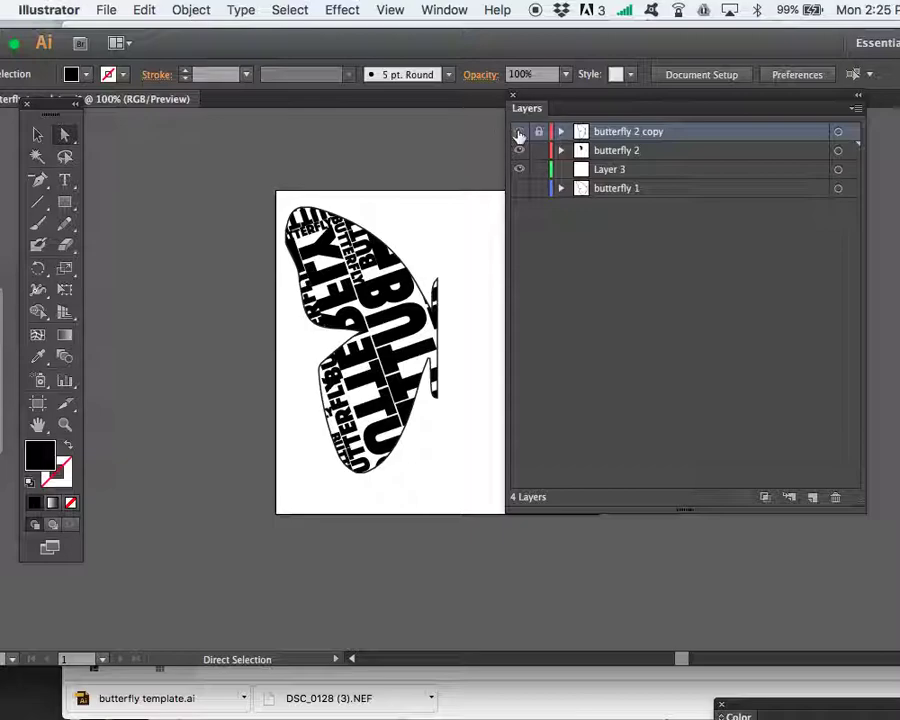
pyautogui.click(519, 133)
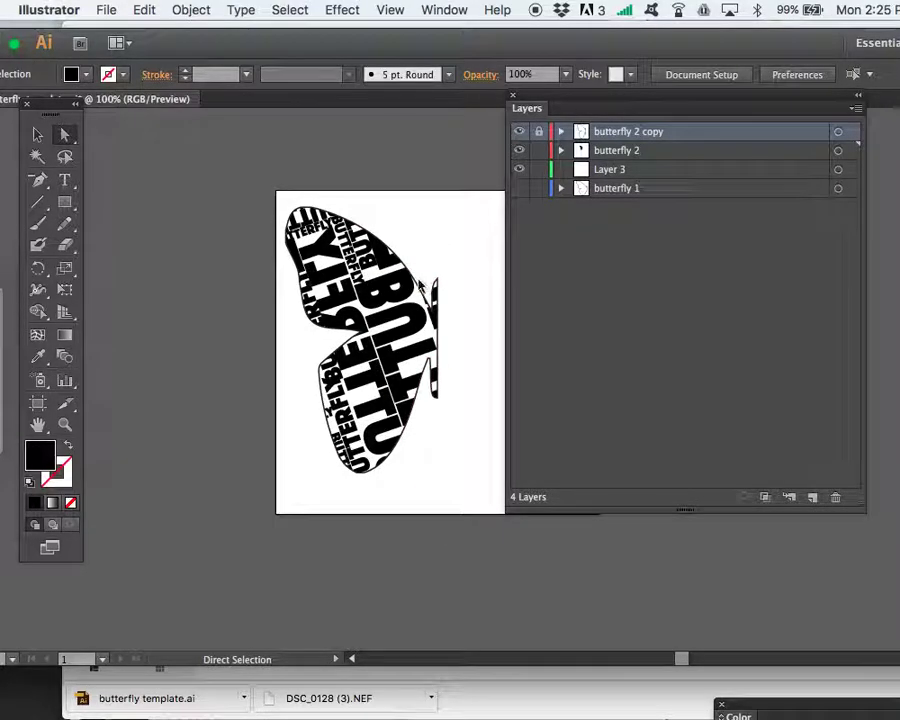
# Inspect the wing's straight body edge up close and check the clipped text with and without the butterfly 2 copy outline.
pyautogui.press('super+plus')
pyautogui.press('super+plus')
pyautogui.press('super+plus')
pyautogui.press('super+minus')
pyautogui.press('super+minus')
pyautogui.press('super+minus')
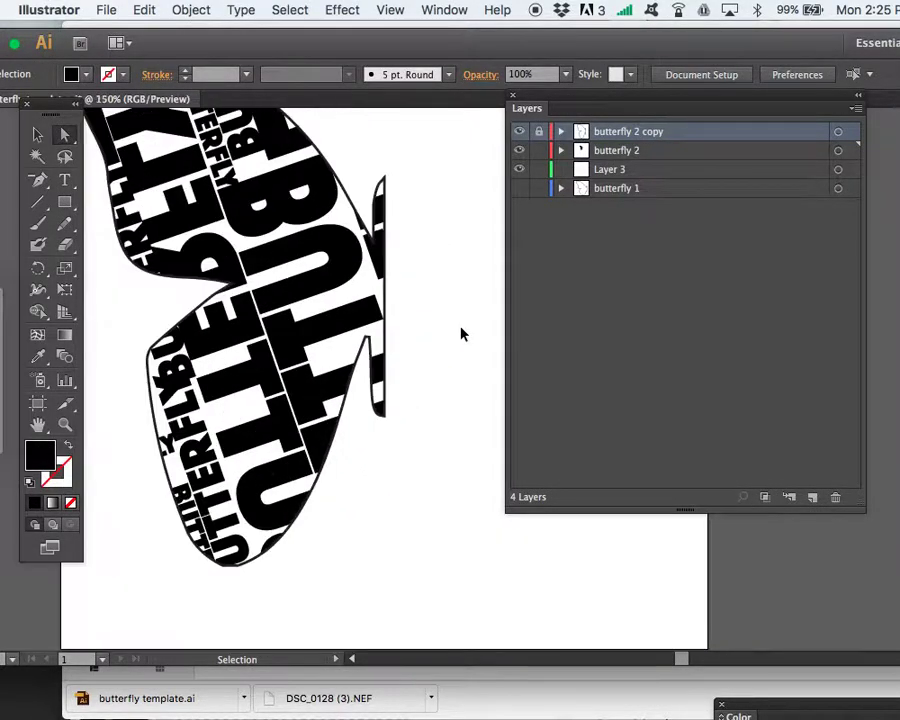
pyautogui.click(520, 134)
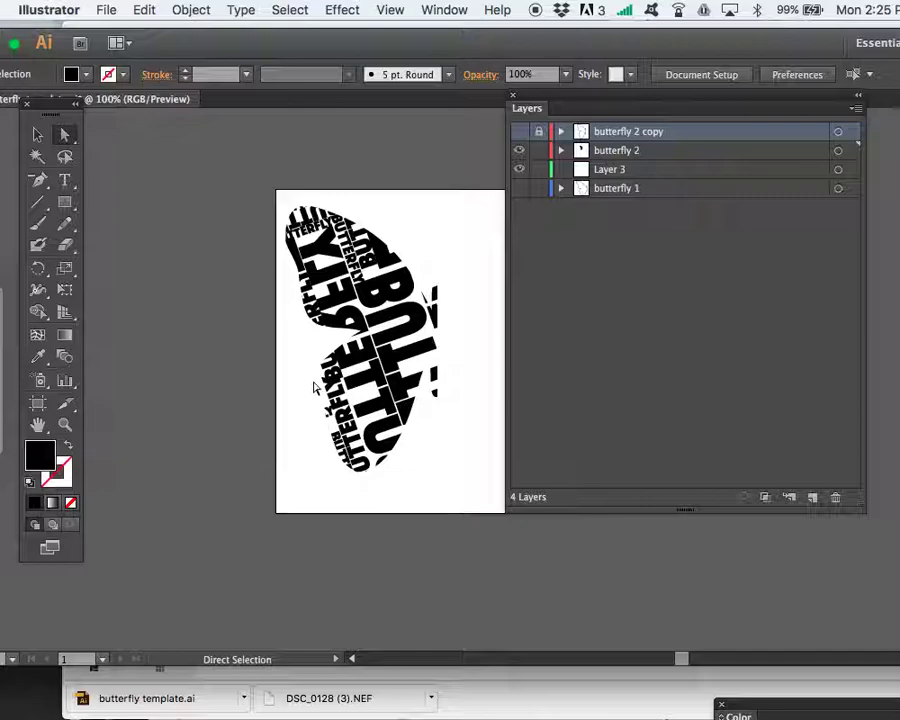
pyautogui.hotkey('ctrl', 'z')
pyautogui.click(520, 131)
pyautogui.click(520, 133)
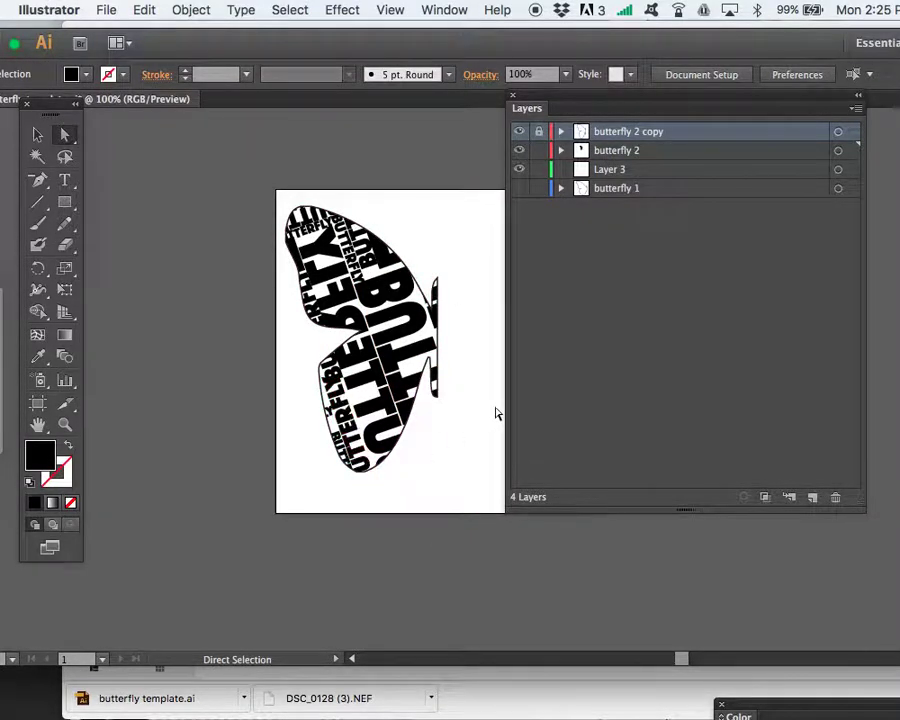
pyautogui.press('super+plus')
pyautogui.press('super+plus')
pyautogui.press('super+plus')
pyautogui.scroll(3, 495, 412)
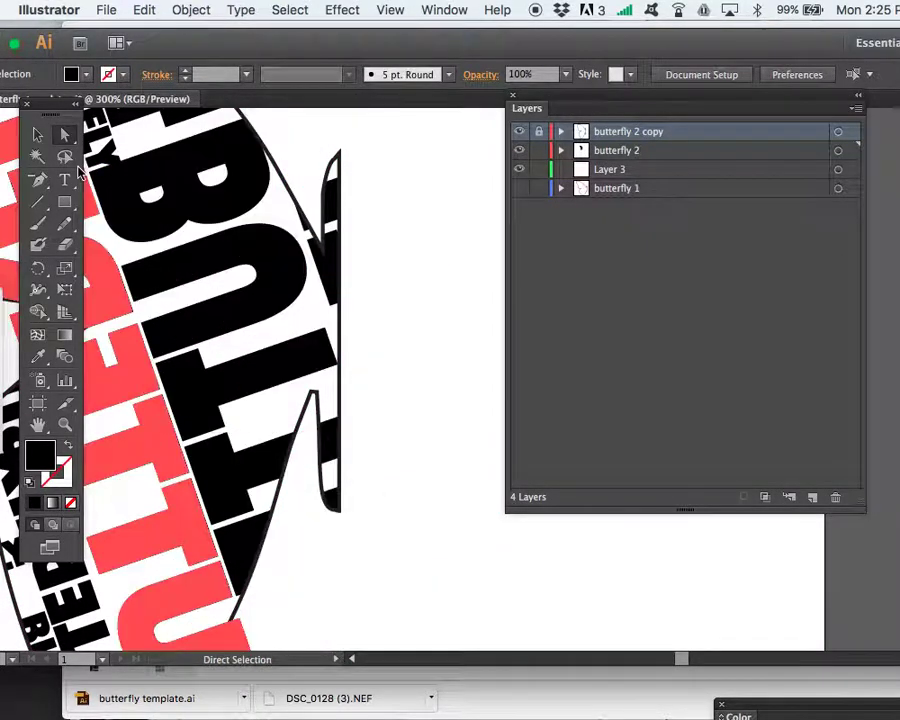
pyautogui.press('super+minus')
pyautogui.press('super+minus')
pyautogui.press('super+minus')
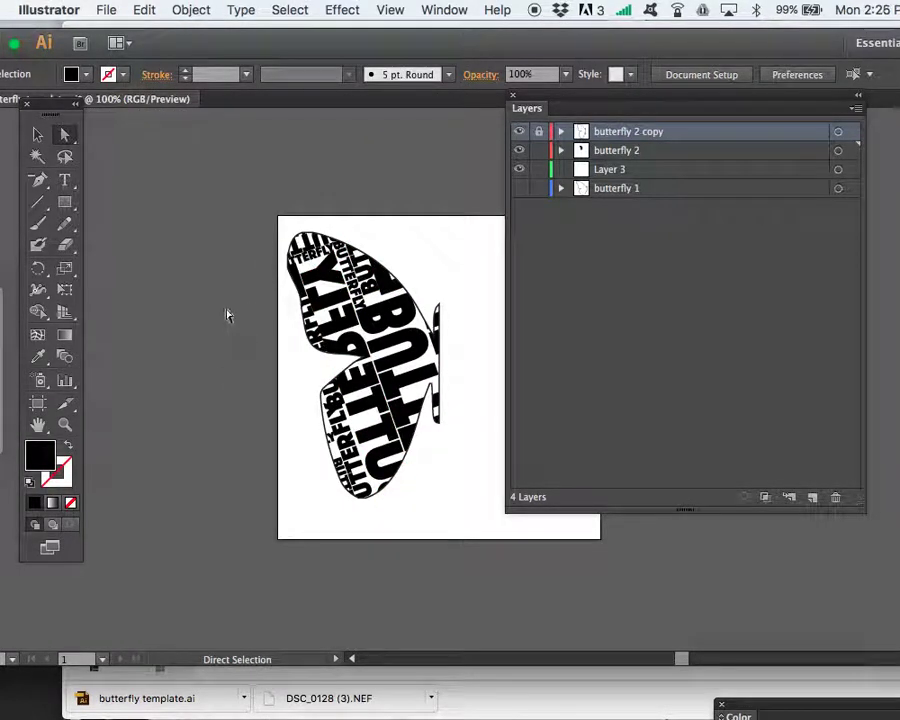
# Select the clipped wing text and release its clipping mask.
pyautogui.moveTo(200, 244); pyautogui.dragTo(460, 440)
pyautogui.click(205, 9)
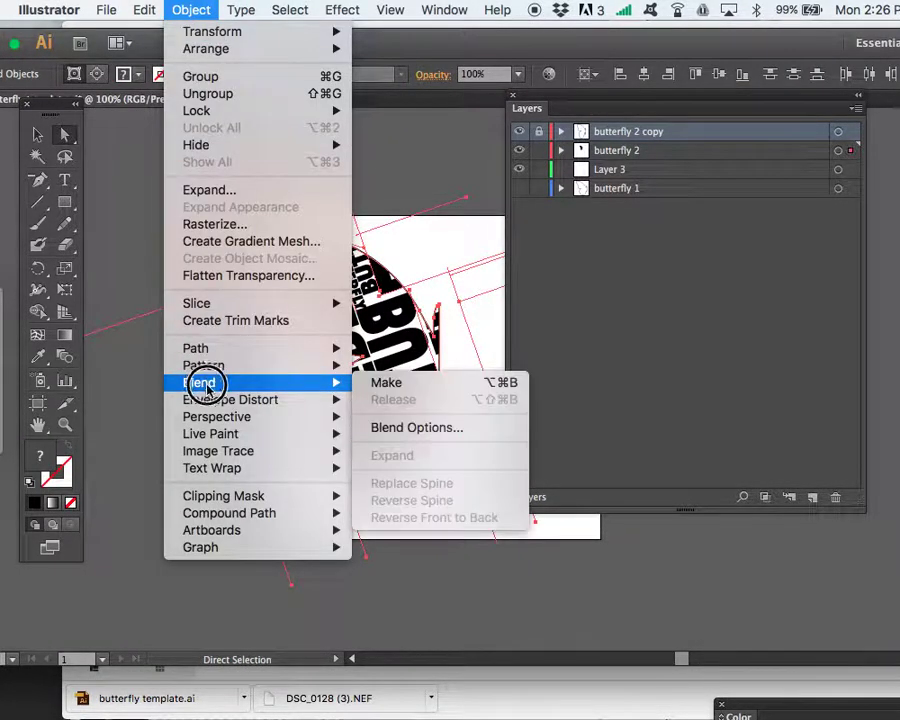
pyautogui.moveTo(229, 498)
pyautogui.click(450, 512)
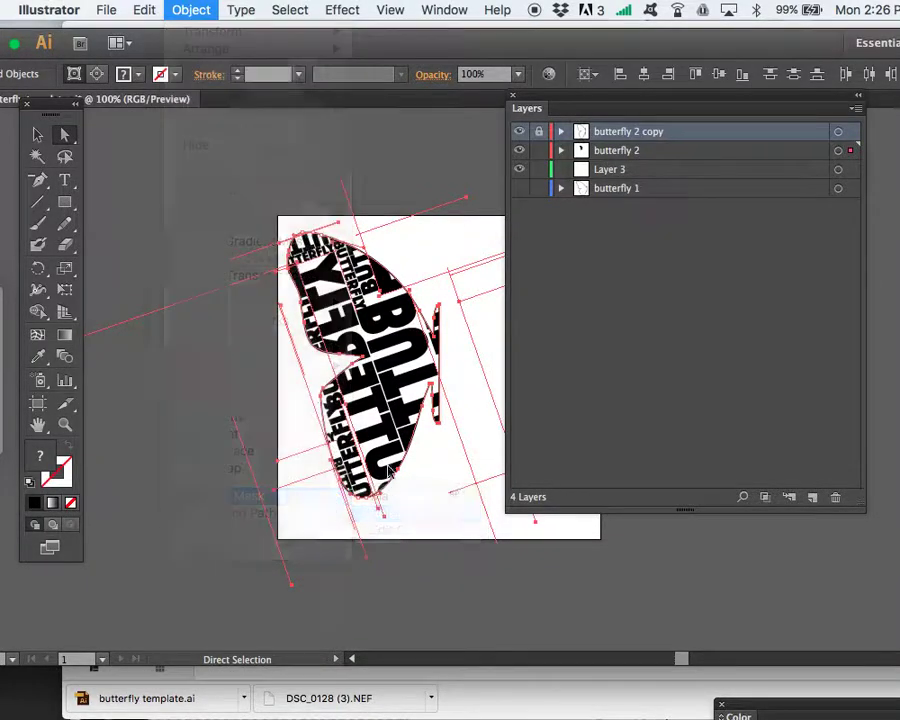
# Try to make a clipping mask from the wing outline and only the words currently selected.
pyautogui.click(191, 9)
pyautogui.moveTo(306, 498)
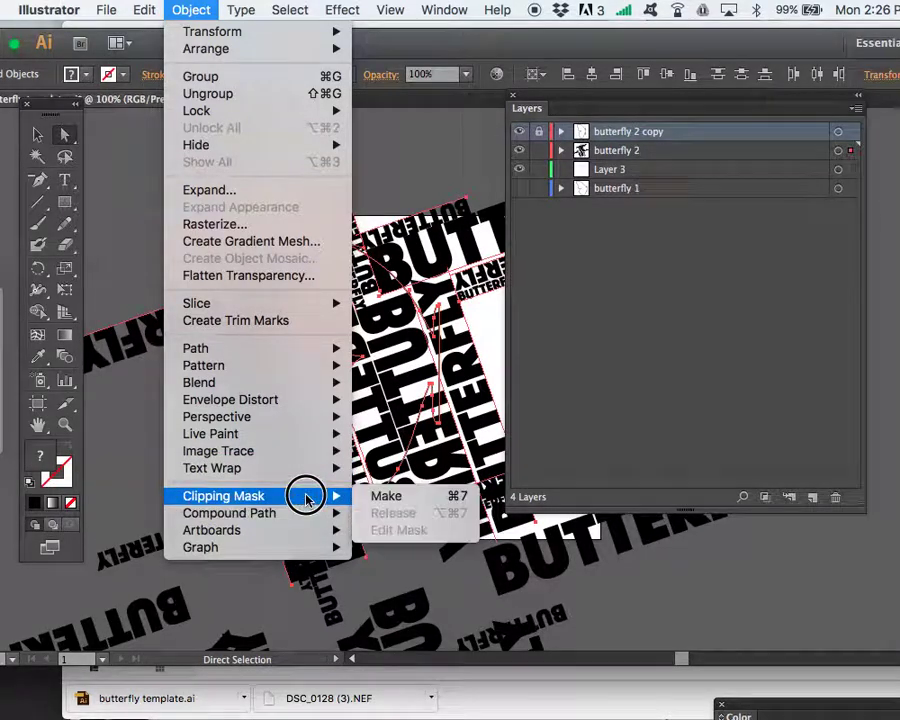
pyautogui.click(410, 497)
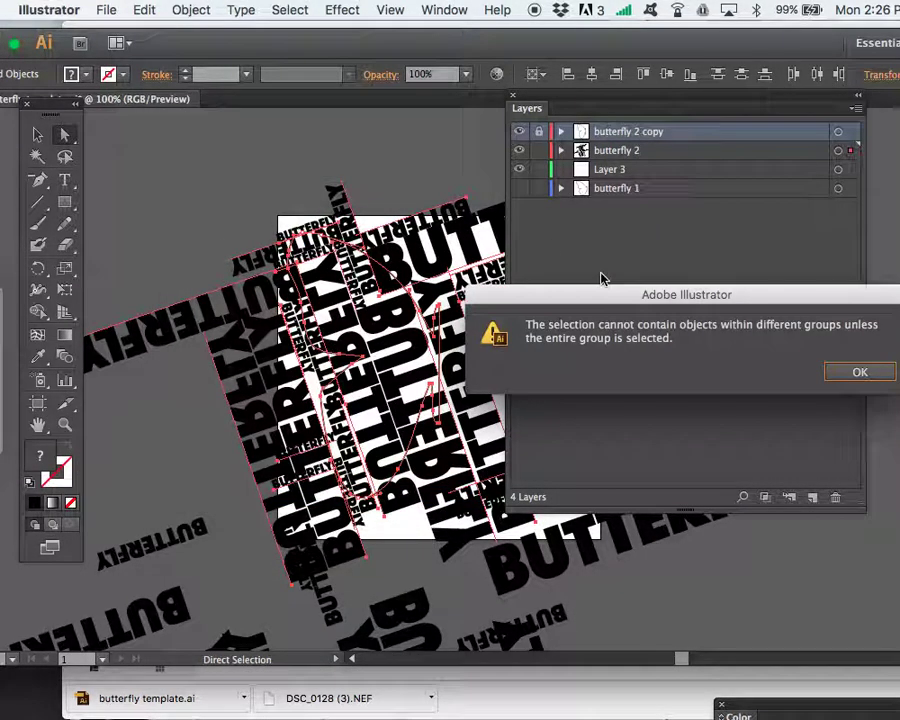
pyautogui.click(857, 373)
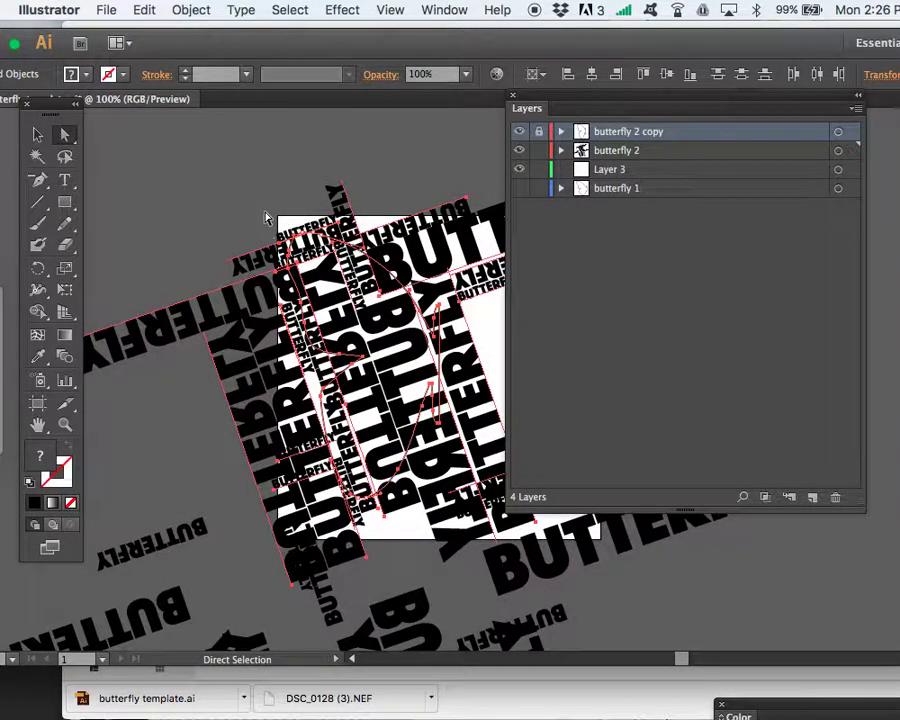
# Select the wing outline with all BUTTERFLY words, including those off the artboard, and make a clipping mask.
pyautogui.moveTo(185, 195); pyautogui.dragTo(667, 710)
pyautogui.click(187, 10)
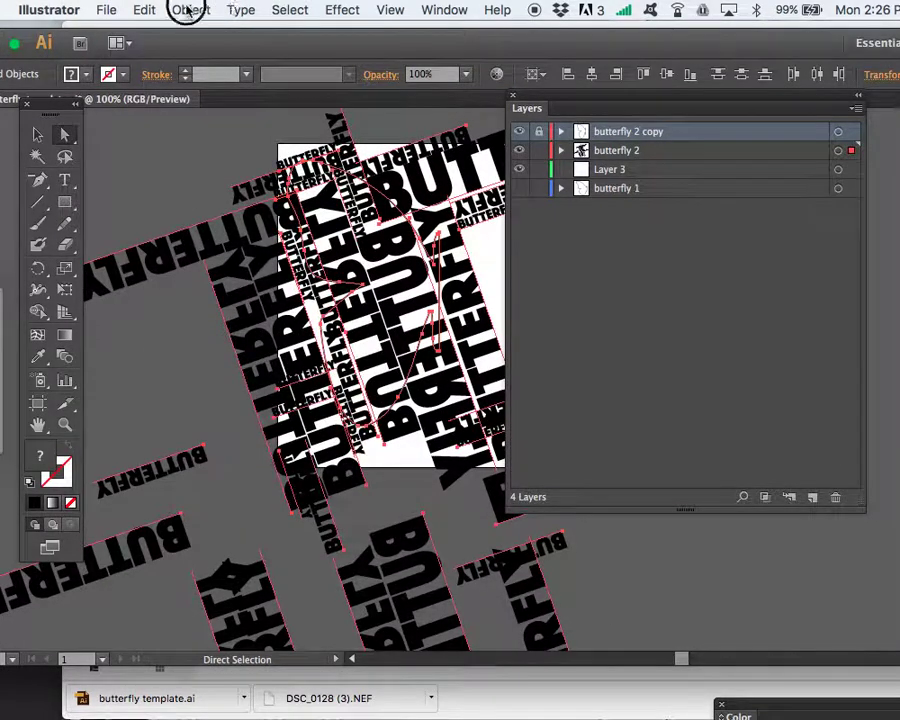
pyautogui.click(188, 10)
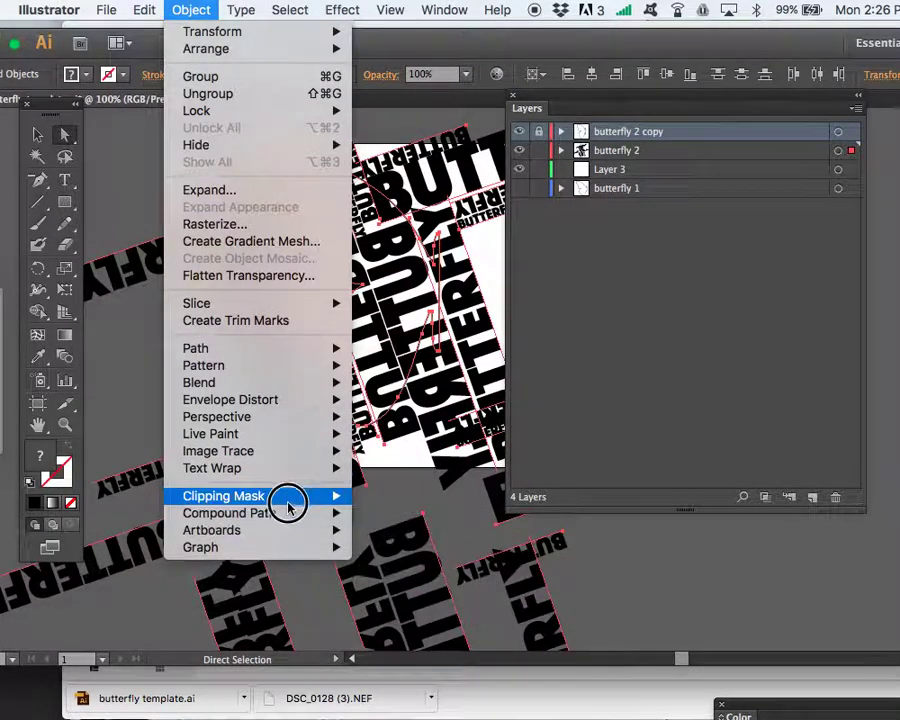
pyautogui.moveTo(290, 497)
pyautogui.click(388, 498)
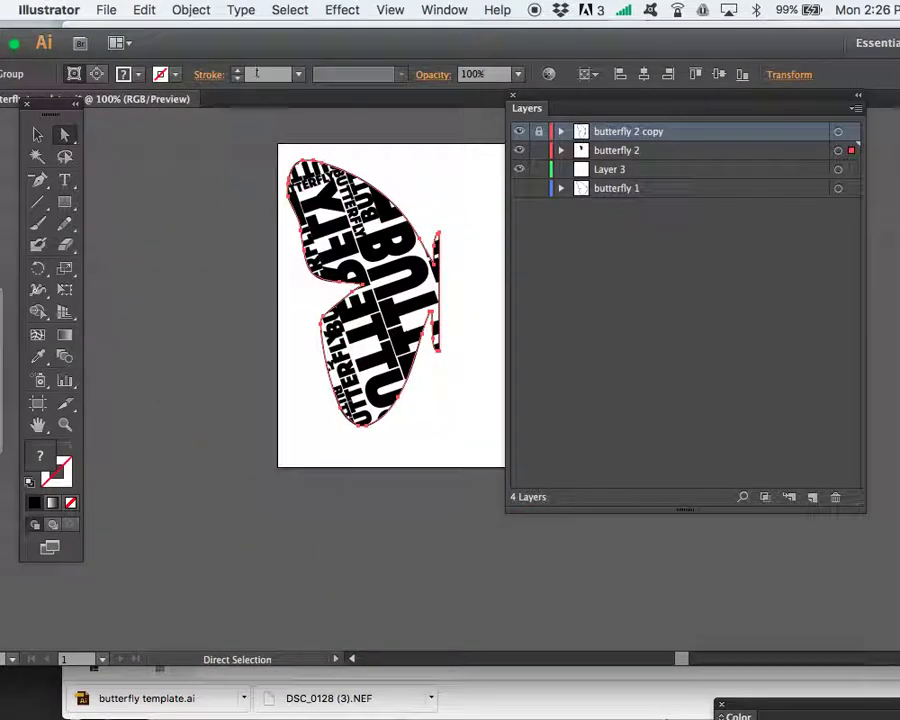
# Use Edit Contents on the wing's clipping mask to select the words inside it.
pyautogui.click(190, 10)
pyautogui.moveTo(268, 500)
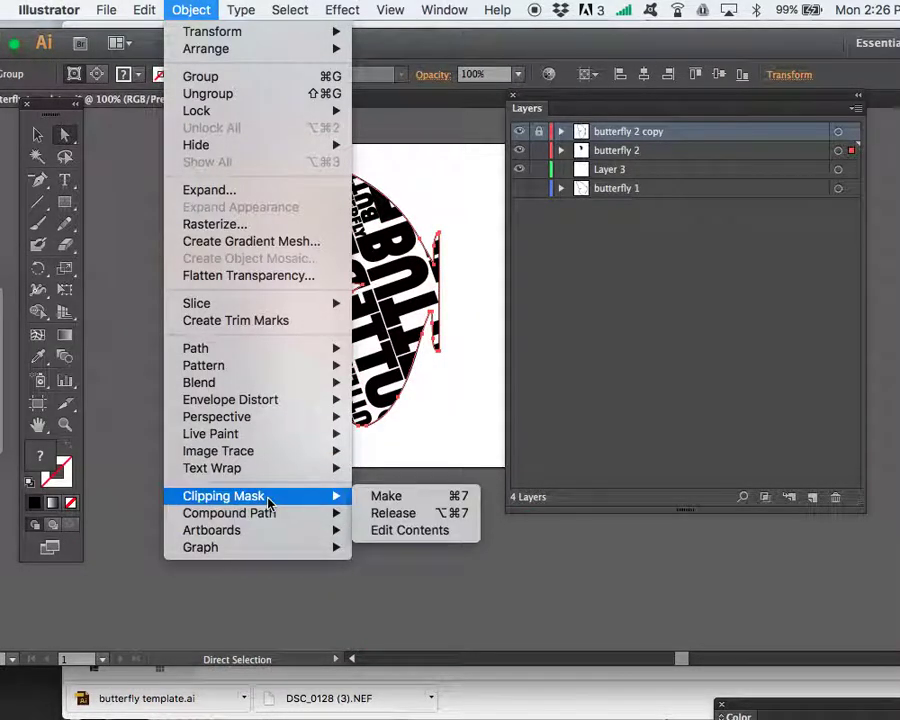
pyautogui.click(410, 530)
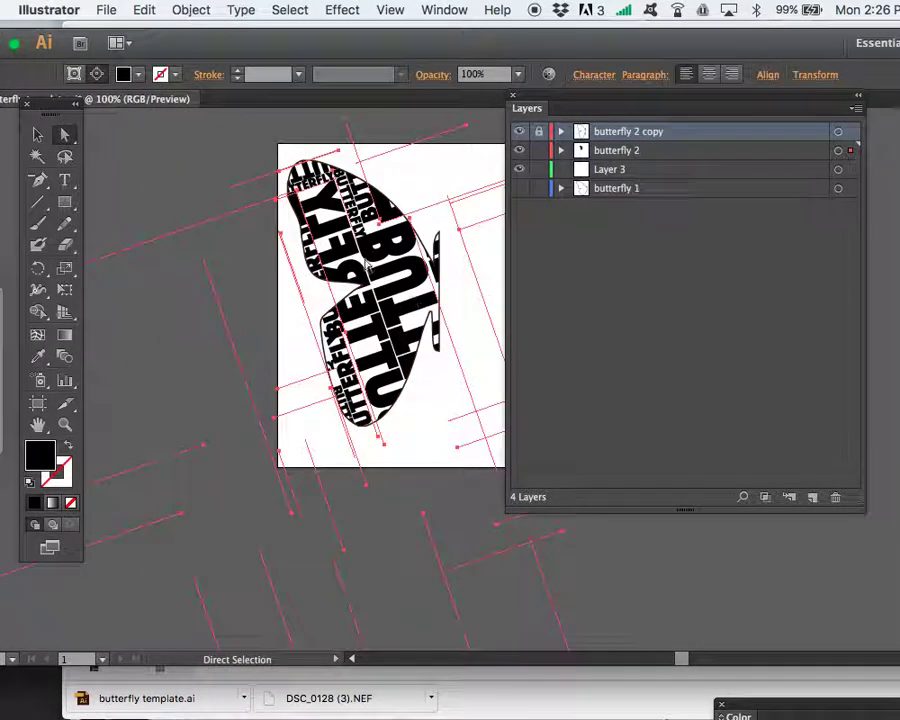
pyautogui.click(391, 243)
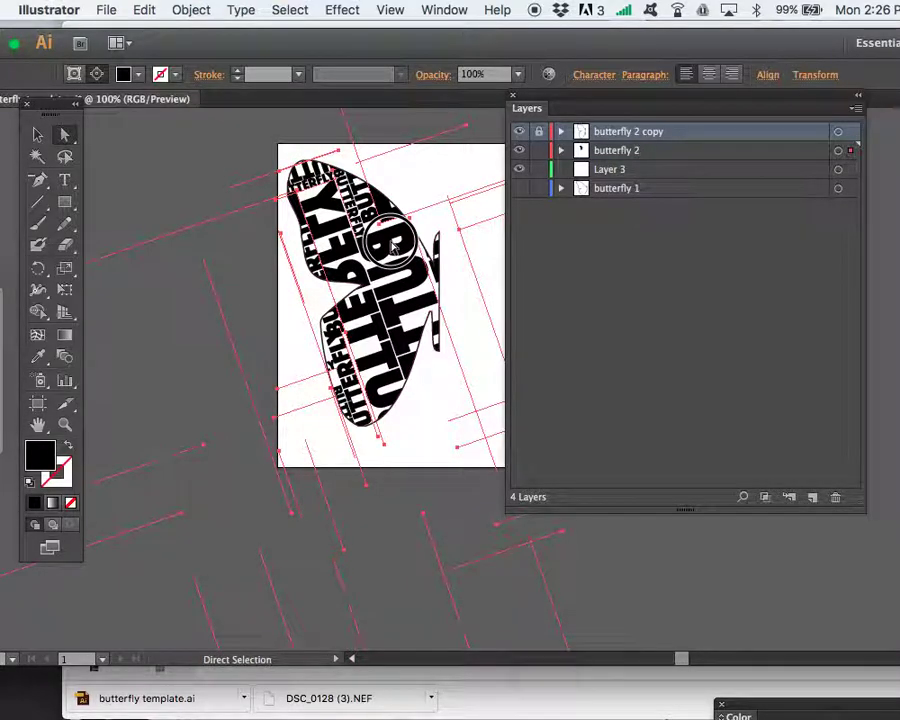
# Try to make another clipping mask from only the words inside the wing, and undo it.
pyautogui.click(192, 10)
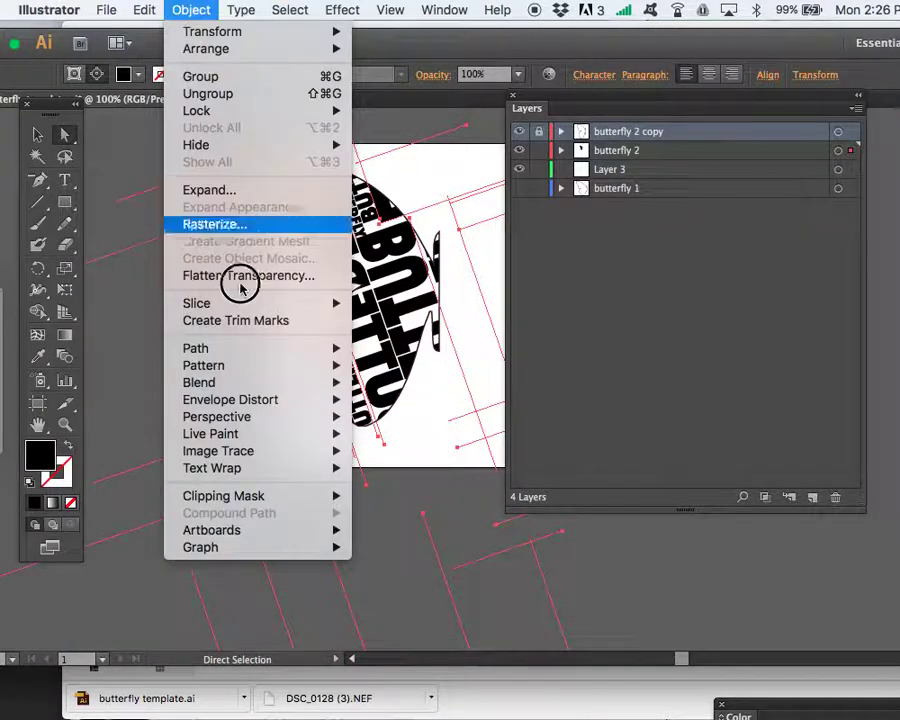
pyautogui.moveTo(284, 500)
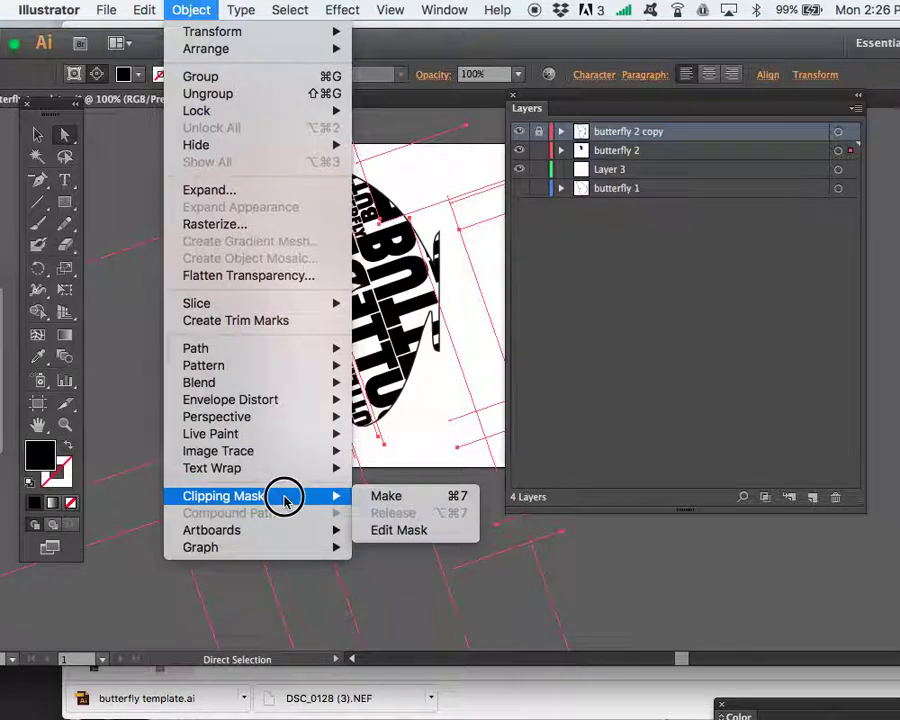
pyautogui.click(390, 496)
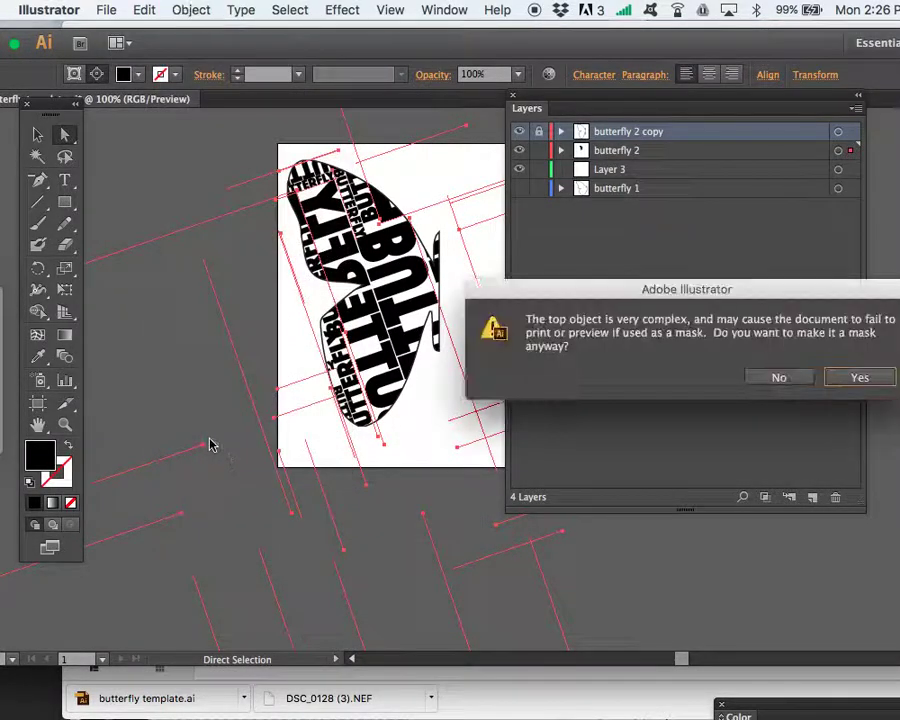
pyautogui.click(860, 378)
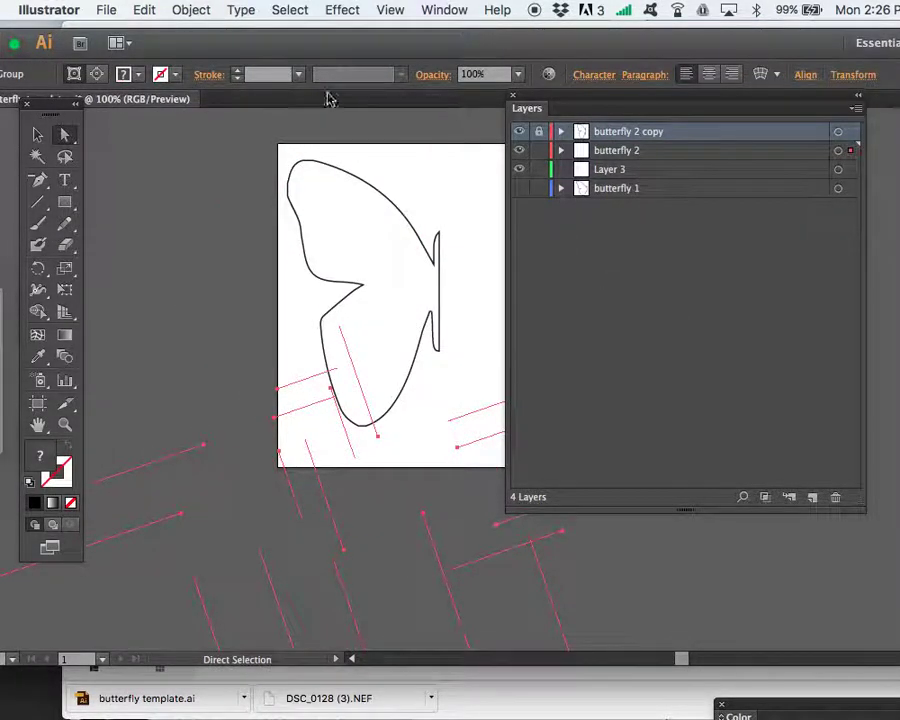
pyautogui.click(144, 10)
pyautogui.click(180, 34)
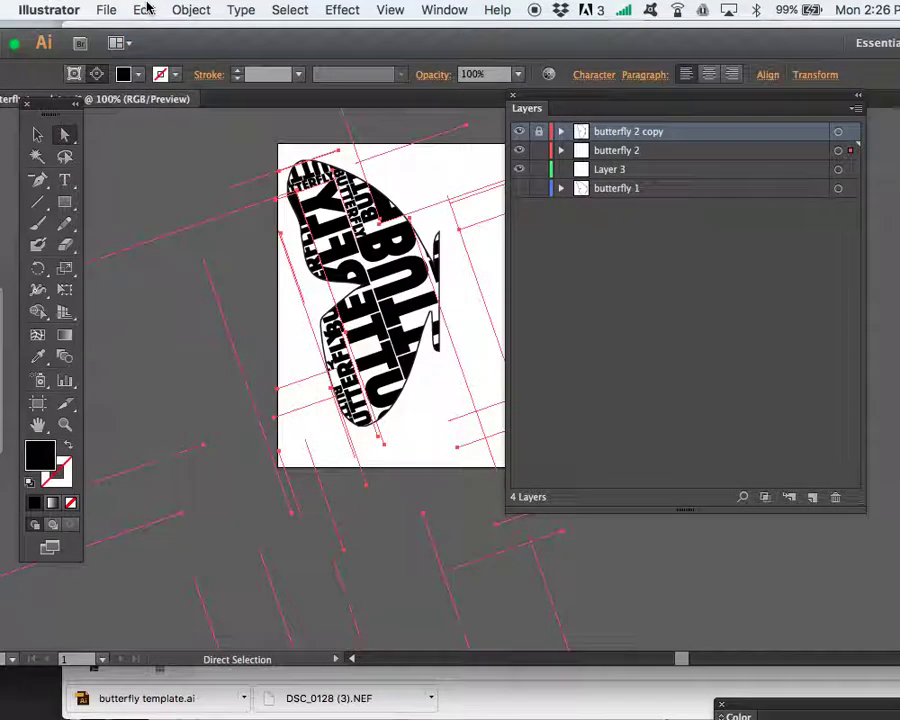
# Select individual BUTTERFLY words inside the clipped wing to check they remain separately selectable, and deselect everything.
pyautogui.click(141, 131)
pyautogui.click(316, 241)
pyautogui.click(408, 280)
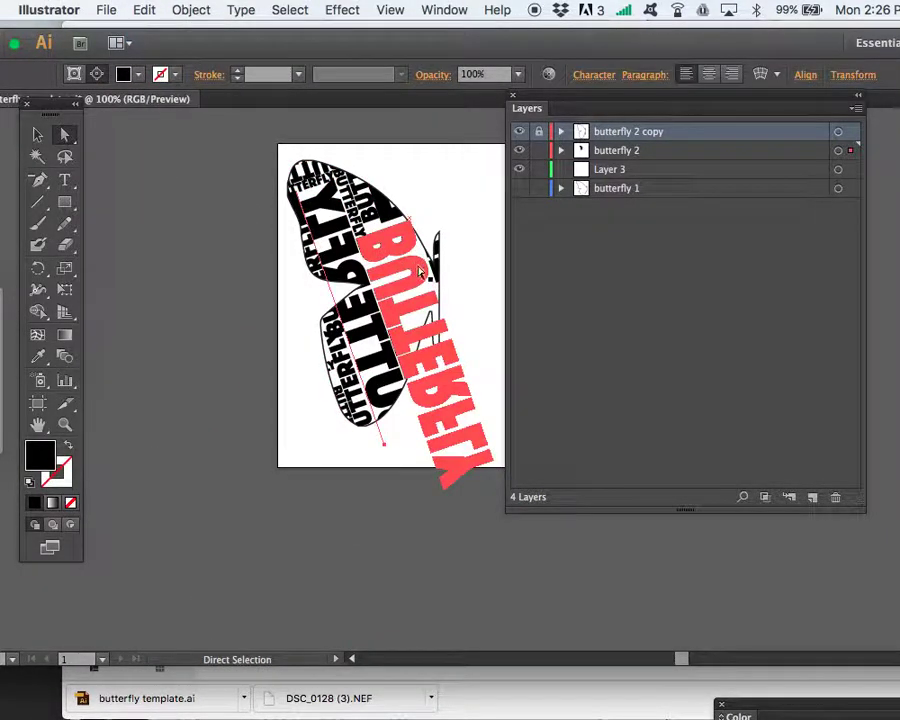
pyautogui.click(423, 268)
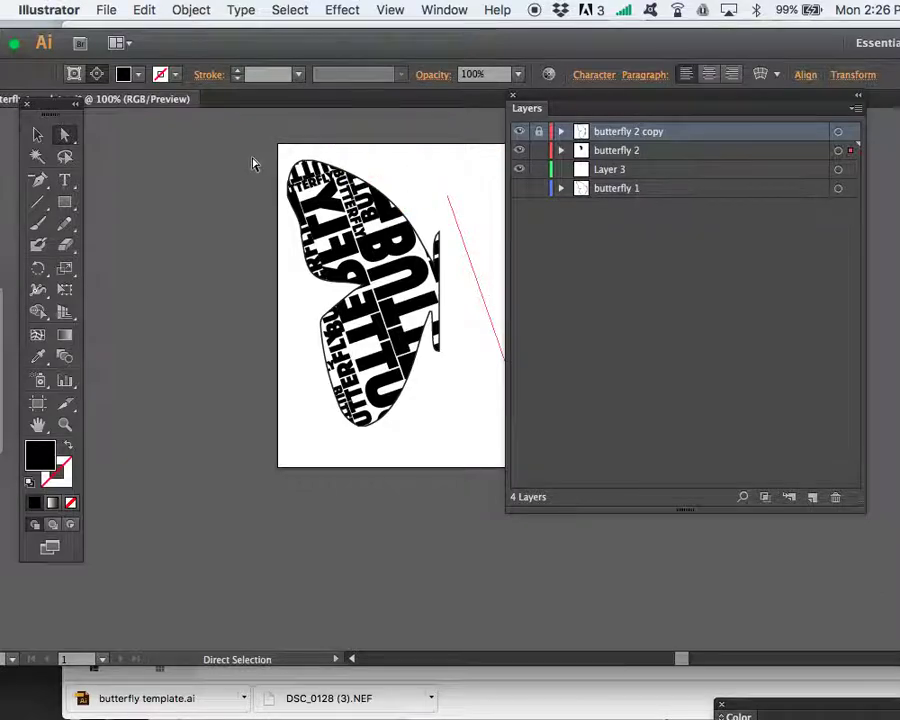
pyautogui.click(200, 157)
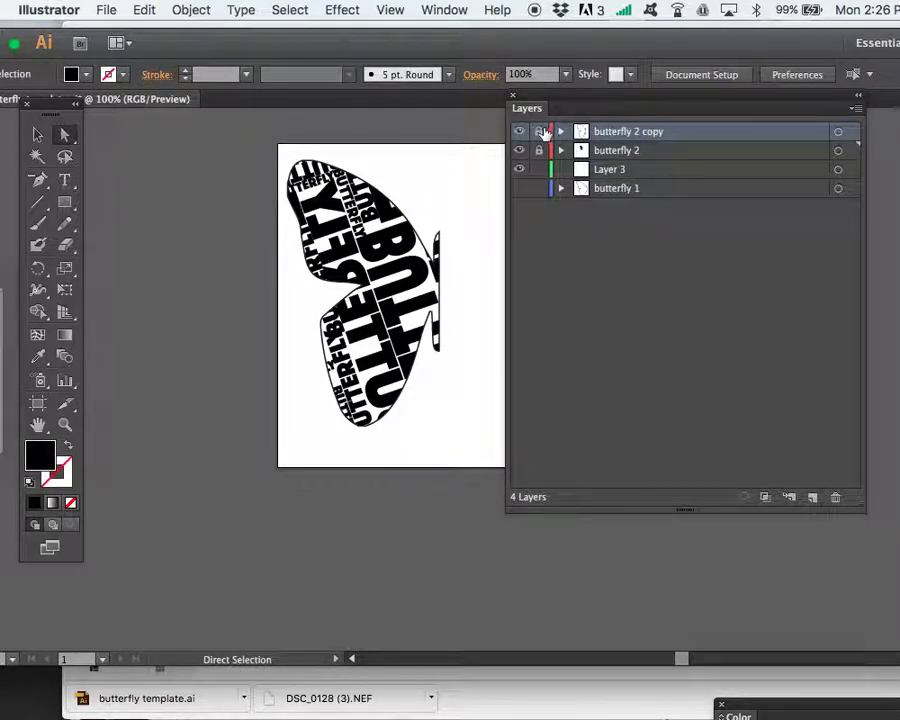
# Cut the butterfly 2 copy outline near both ends of its straight body edge with the Scissors tool and delete that segment.
pyautogui.press('super+equal')
pyautogui.press('super+equal')
pyautogui.press('super+equal')
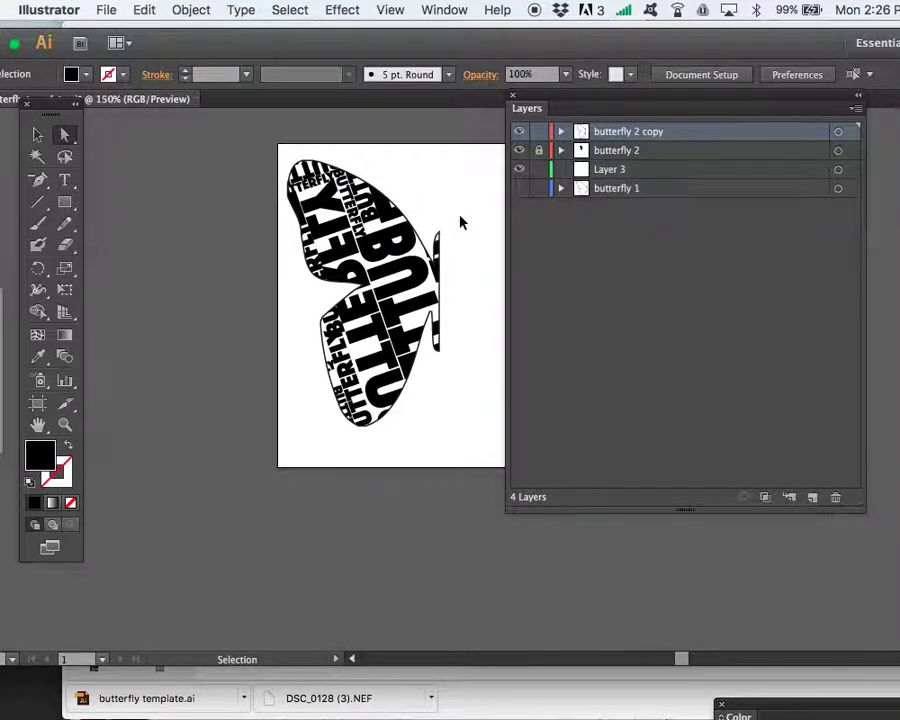
pyautogui.scroll(5, 460, 222)
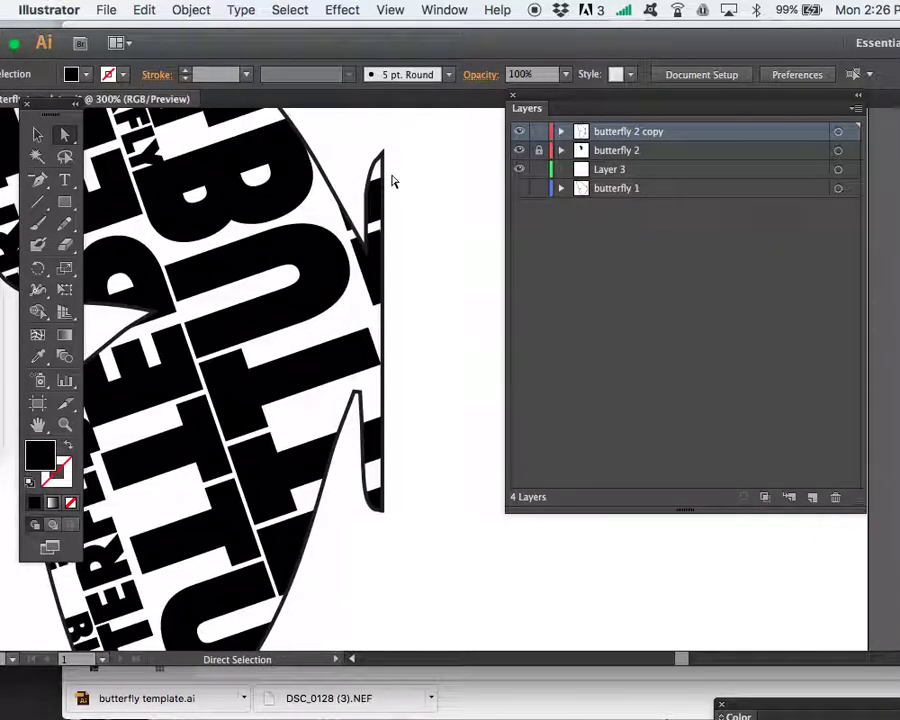
pyautogui.press('c')
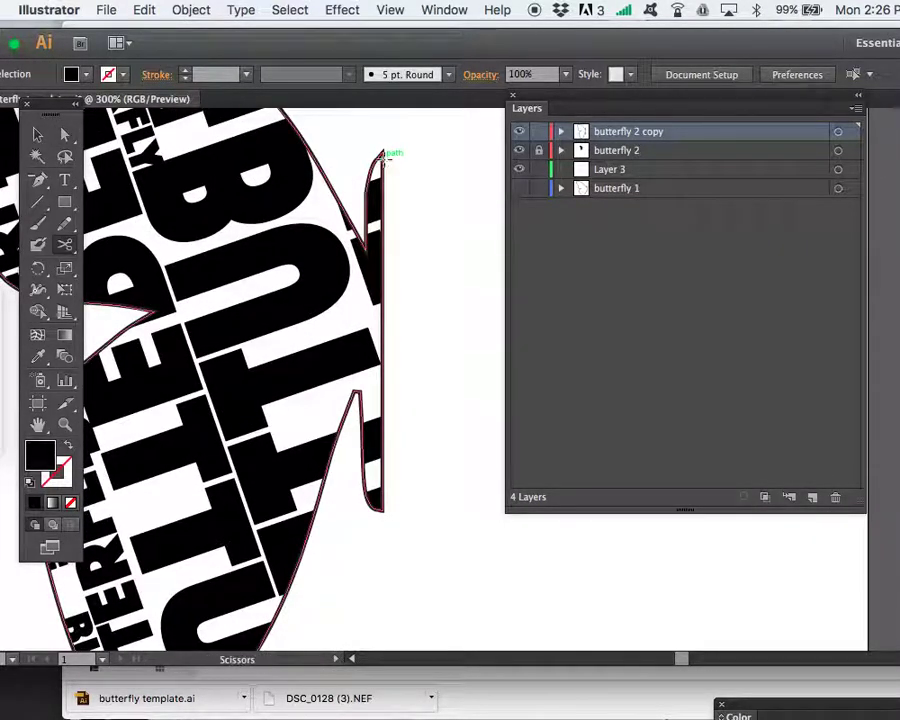
pyautogui.click(383, 158)
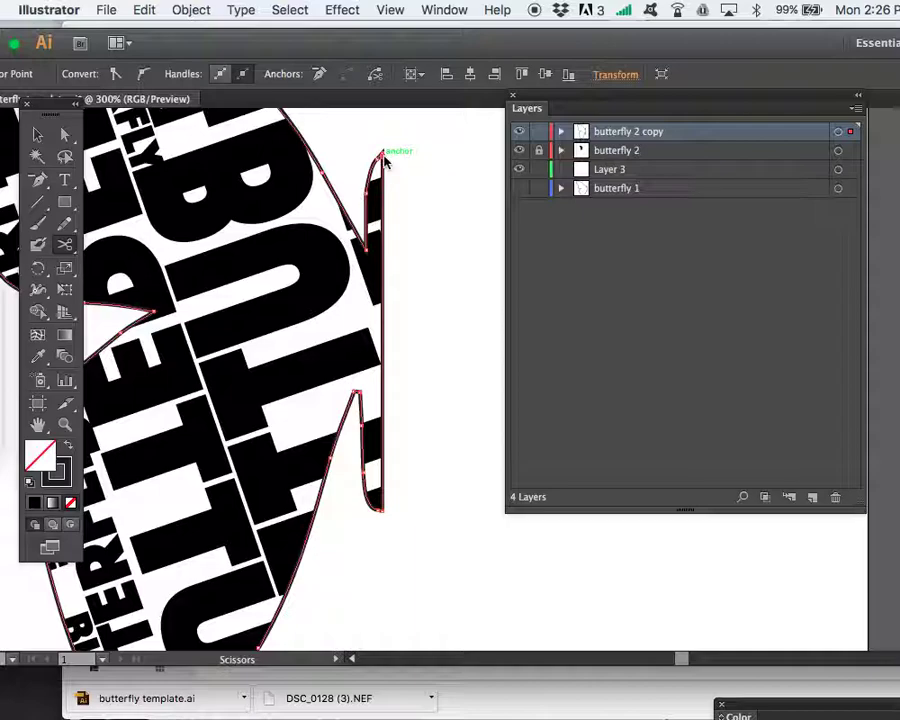
pyautogui.click(383, 492)
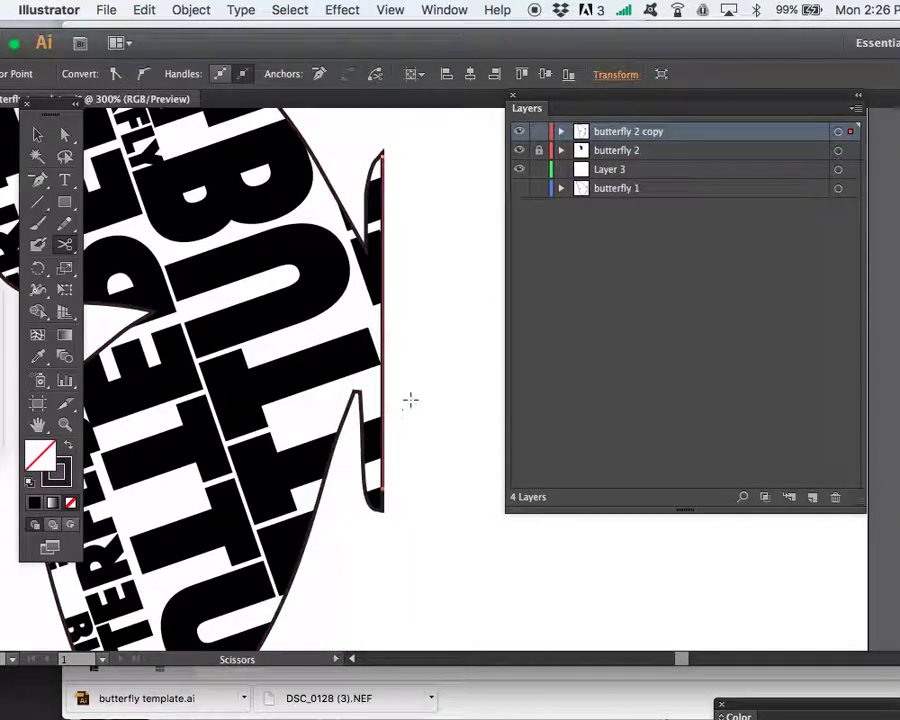
pyautogui.press('Delete')
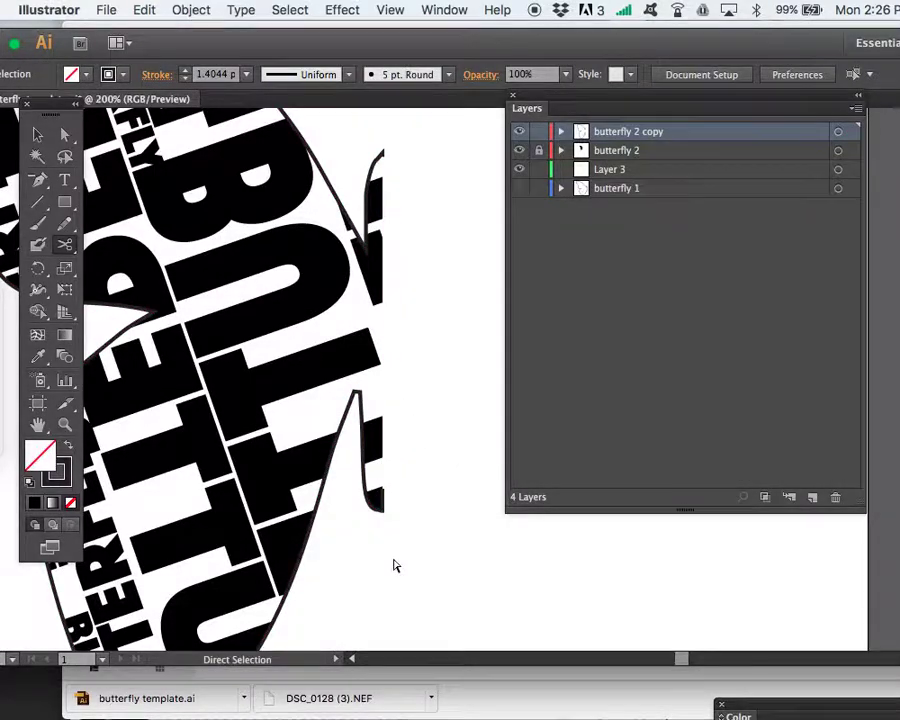
pyautogui.press('super+1')
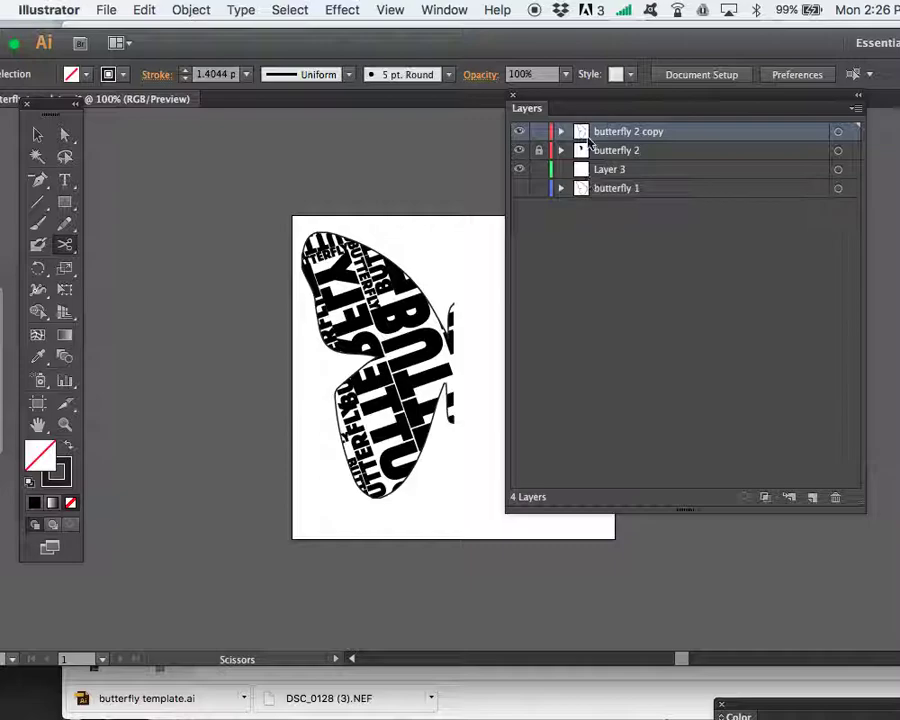
# Copy the entire wing, both the outline and the clipped BUTTERFLY words, and paste a duplicate onto the artwork.
pyautogui.click(37, 134)
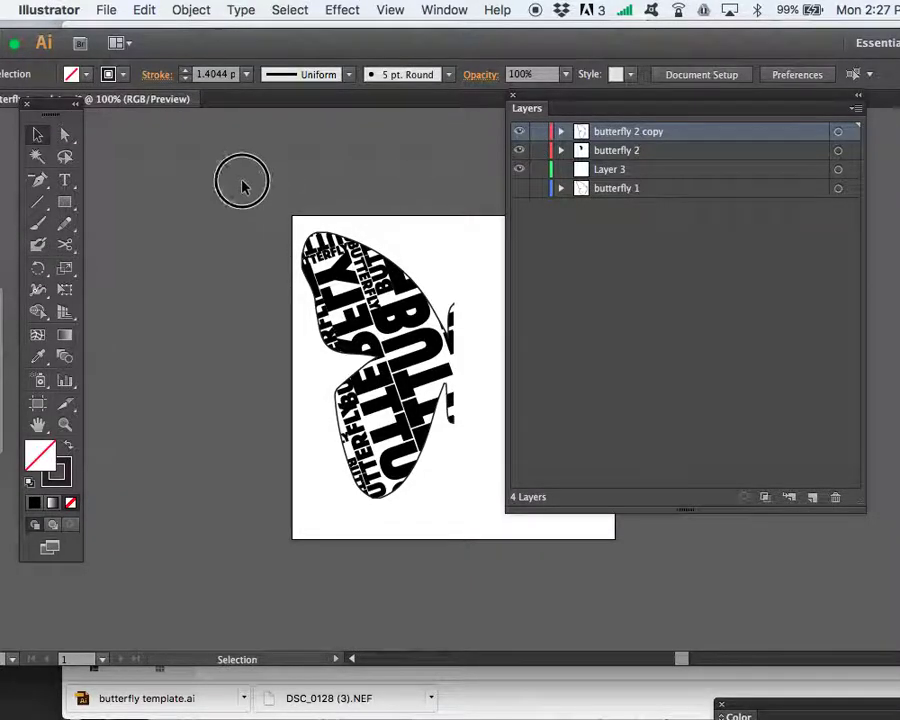
pyautogui.moveTo(240, 180); pyautogui.dragTo(636, 650)
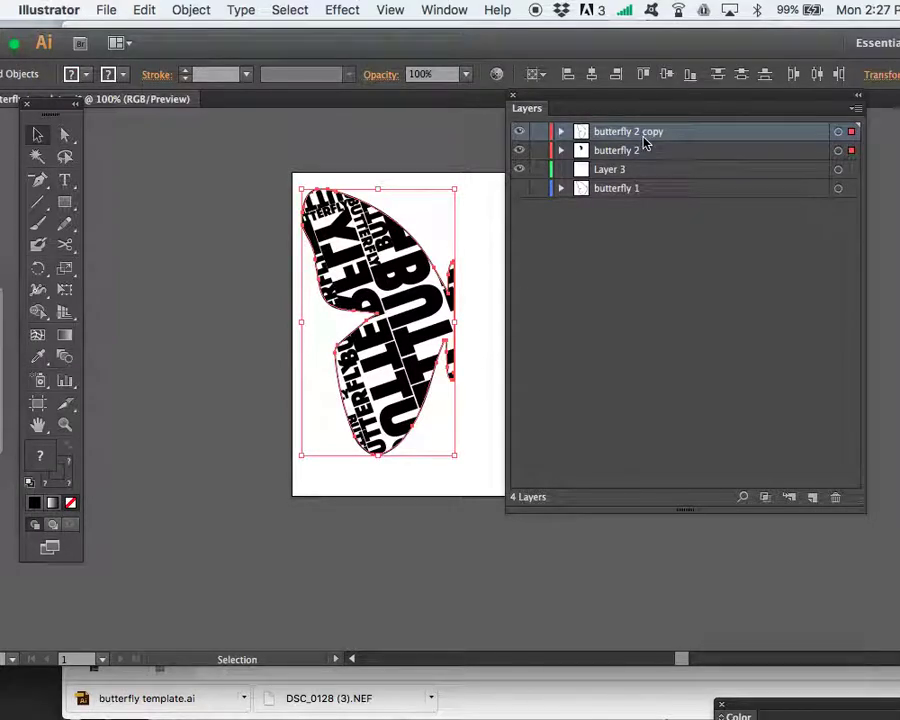
pyautogui.click(139, 9)
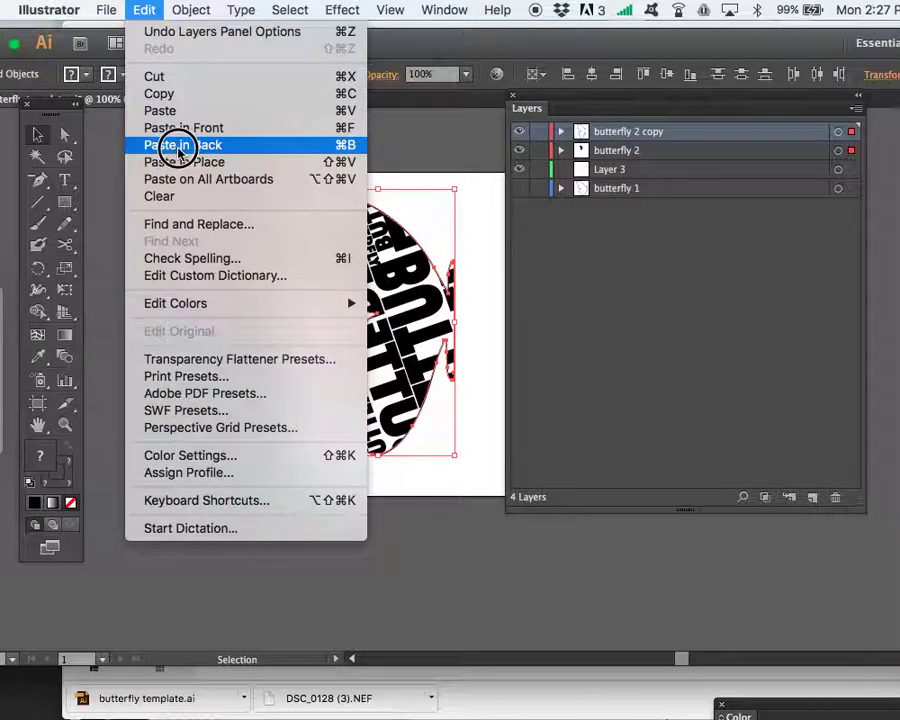
pyautogui.click(158, 90)
pyautogui.hscroll(3, 487, 259)
pyautogui.click(144, 9)
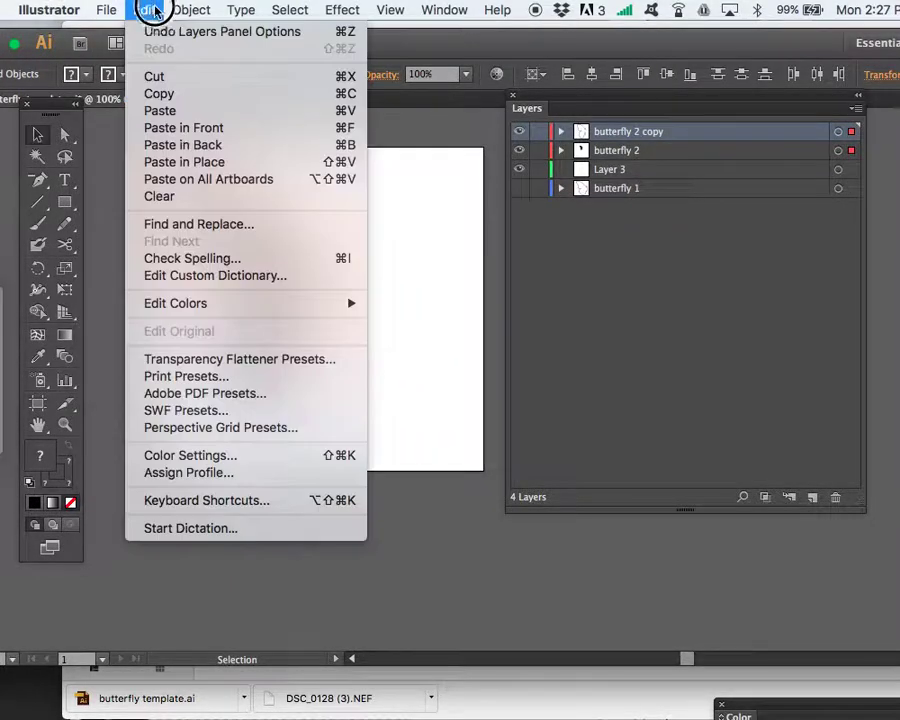
pyautogui.click(193, 118)
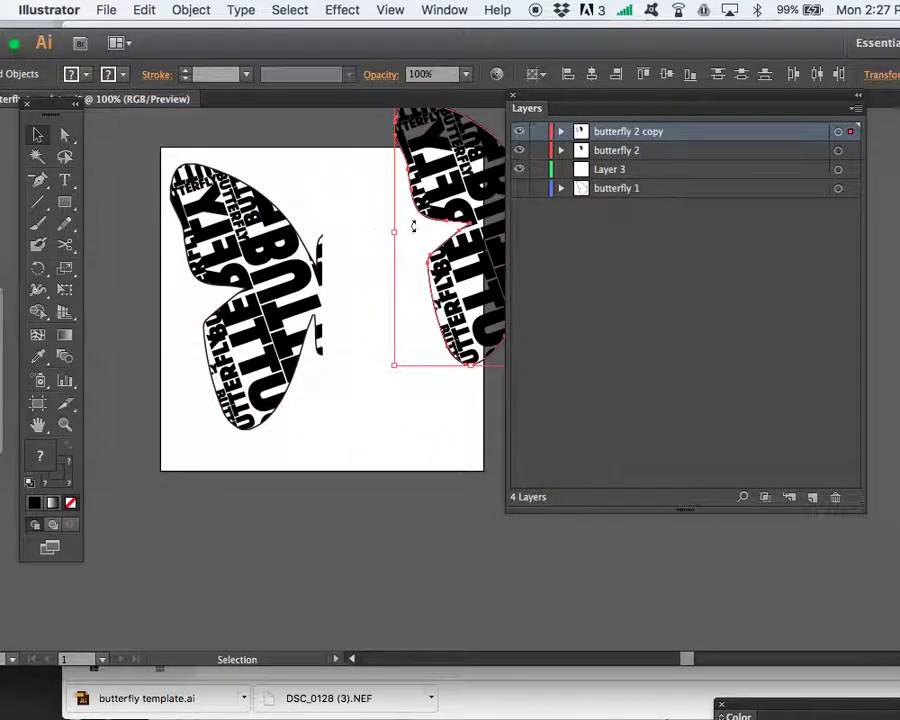
# Group the pasted wing's outline and clipped words into one object.
pyautogui.scroll(5, 474, 237)
pyautogui.hscroll(3, 474, 237)
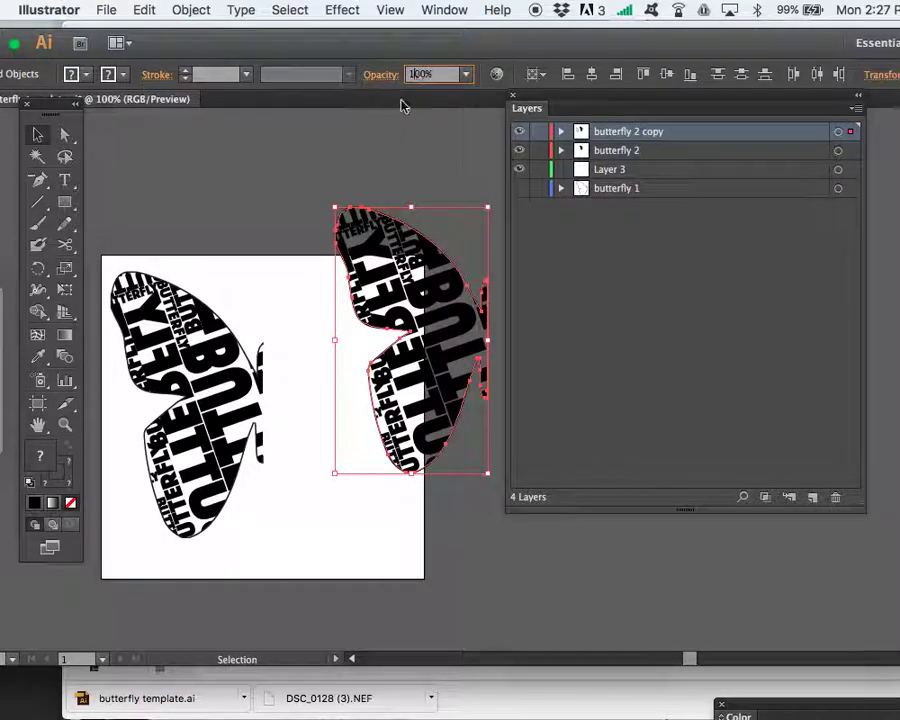
pyautogui.click(365, 150)
pyautogui.moveTo(332, 183); pyautogui.dragTo(523, 513)
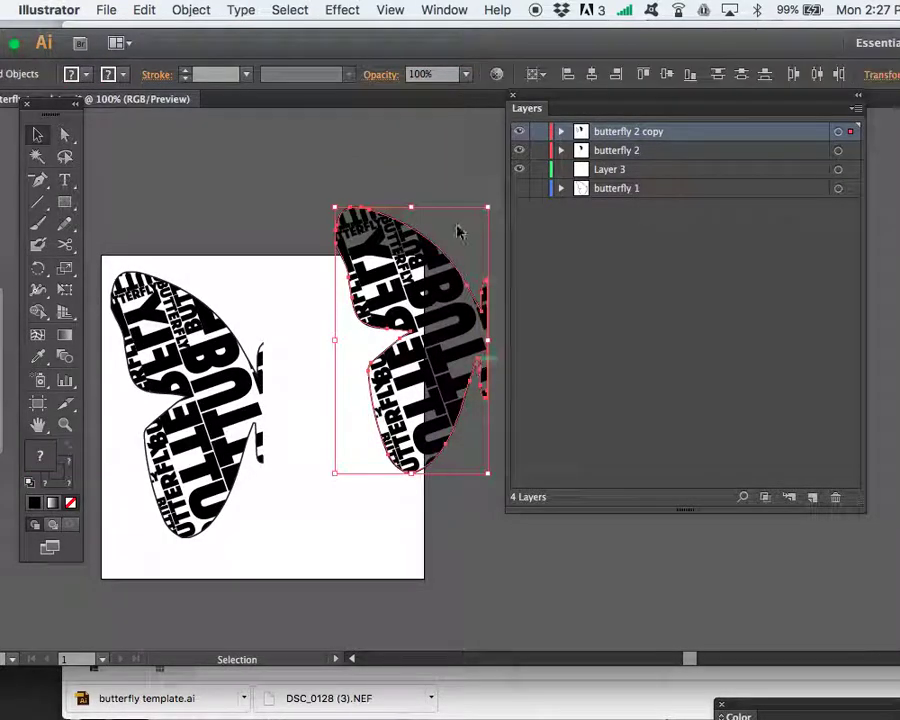
pyautogui.click(191, 9)
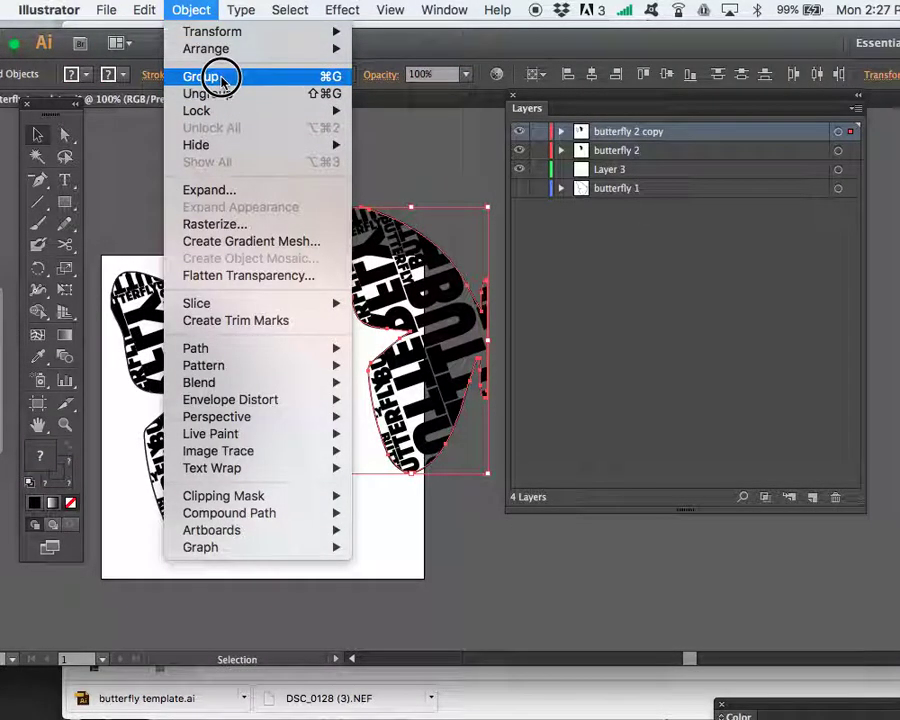
pyautogui.click(221, 78)
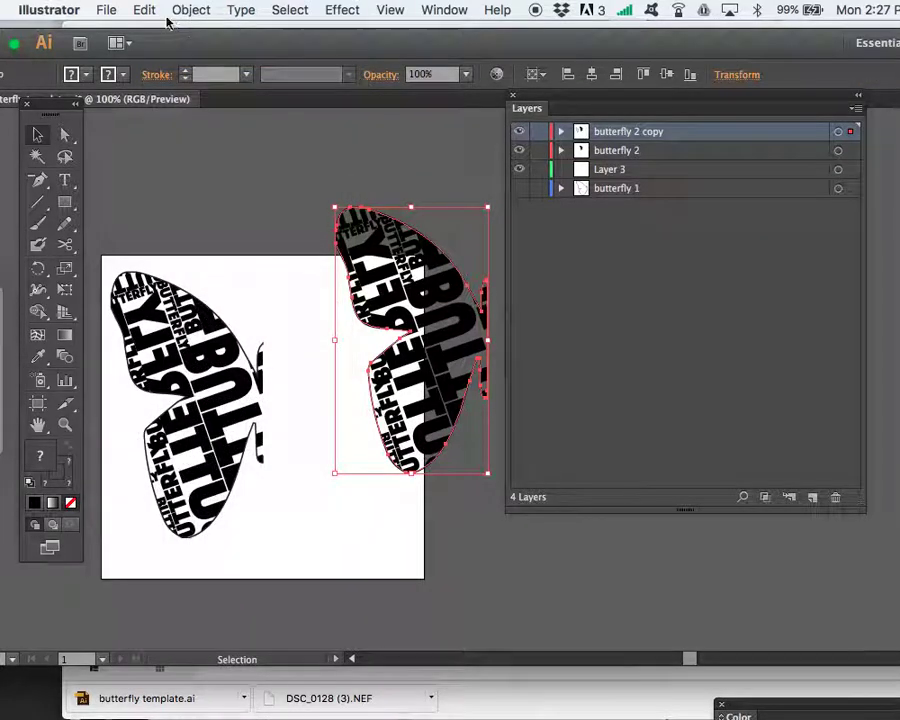
# Reflect the grouped wing copy across the vertical axis.
pyautogui.click(144, 9)
pyautogui.moveTo(180, 9)
pyautogui.moveTo(191, 47)
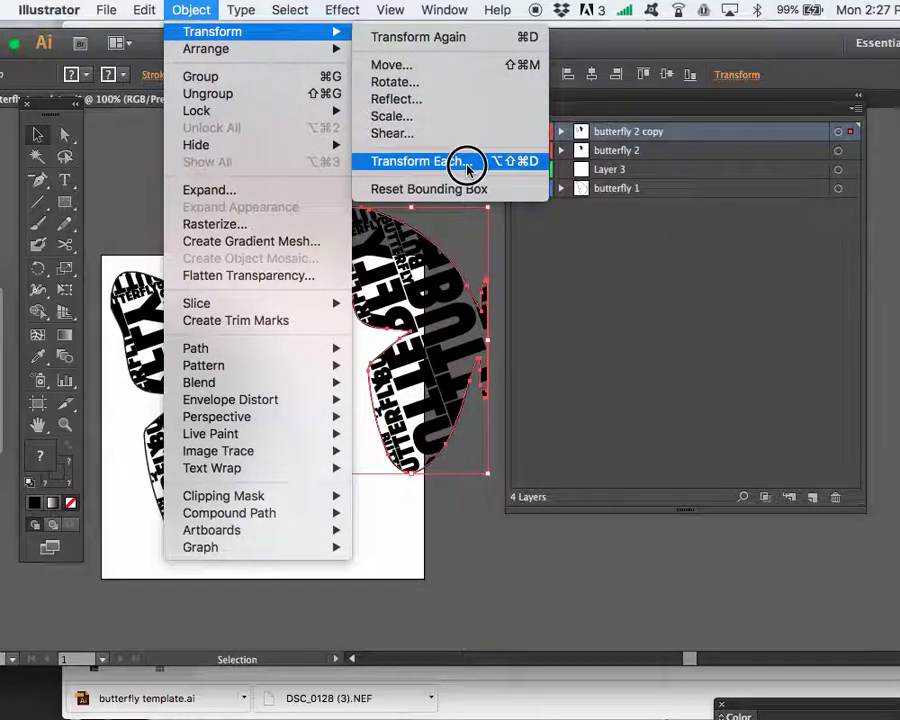
pyautogui.click(437, 103)
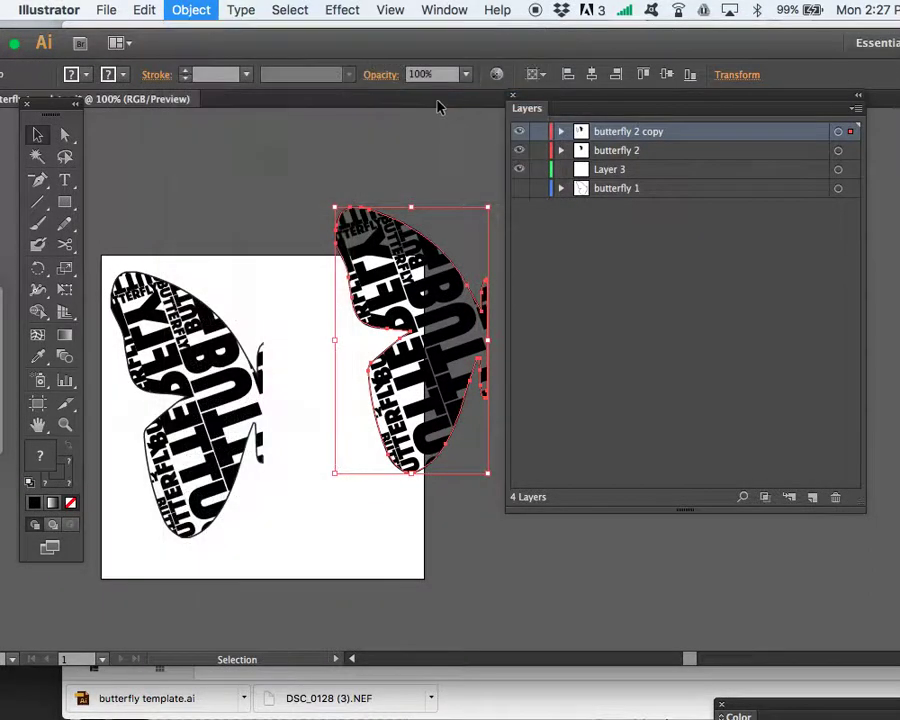
pyautogui.moveTo(84, 93); pyautogui.dragTo(276, 72)
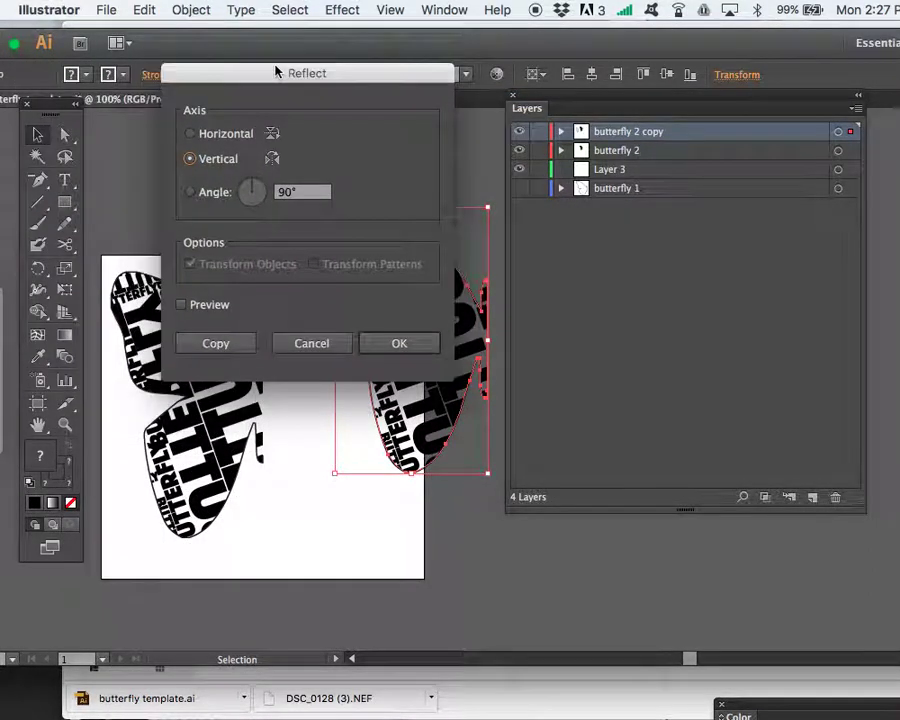
pyautogui.click(399, 344)
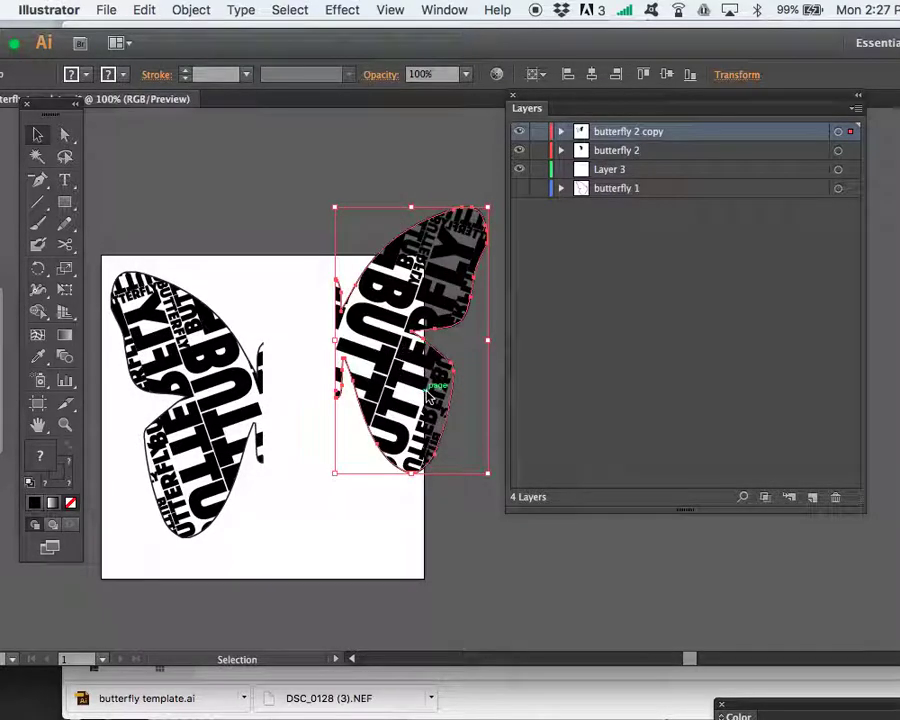
# Move the mirrored wing against the original wing's body edge to form a full butterfly, and deselect it.
pyautogui.moveTo(427, 391); pyautogui.dragTo(427, 394)
pyautogui.moveTo(399, 284); pyautogui.dragTo(312, 320)
pyautogui.press('Left')
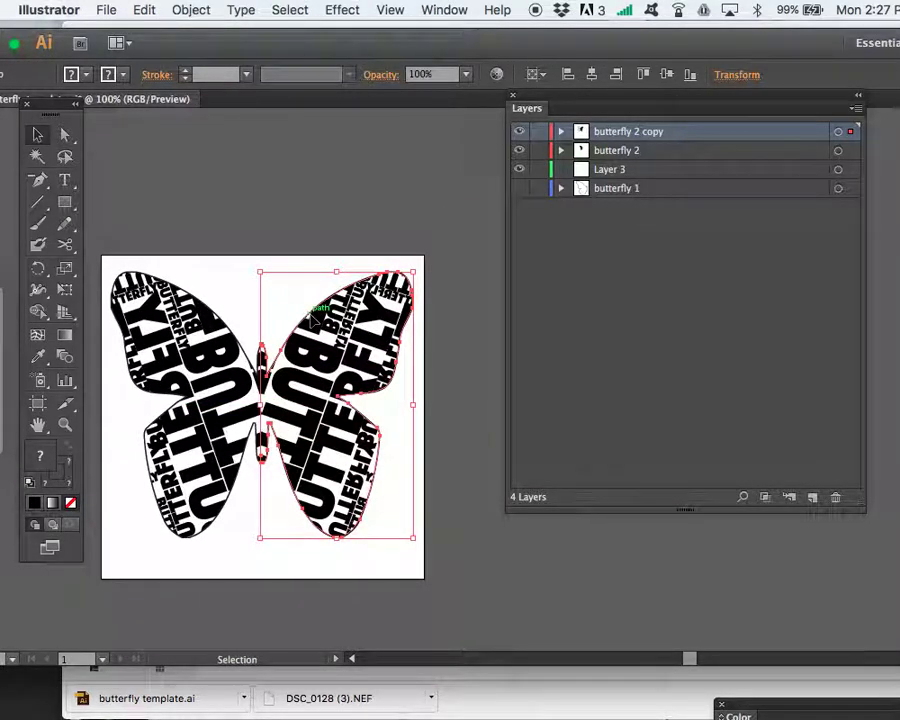
pyautogui.click(297, 200)
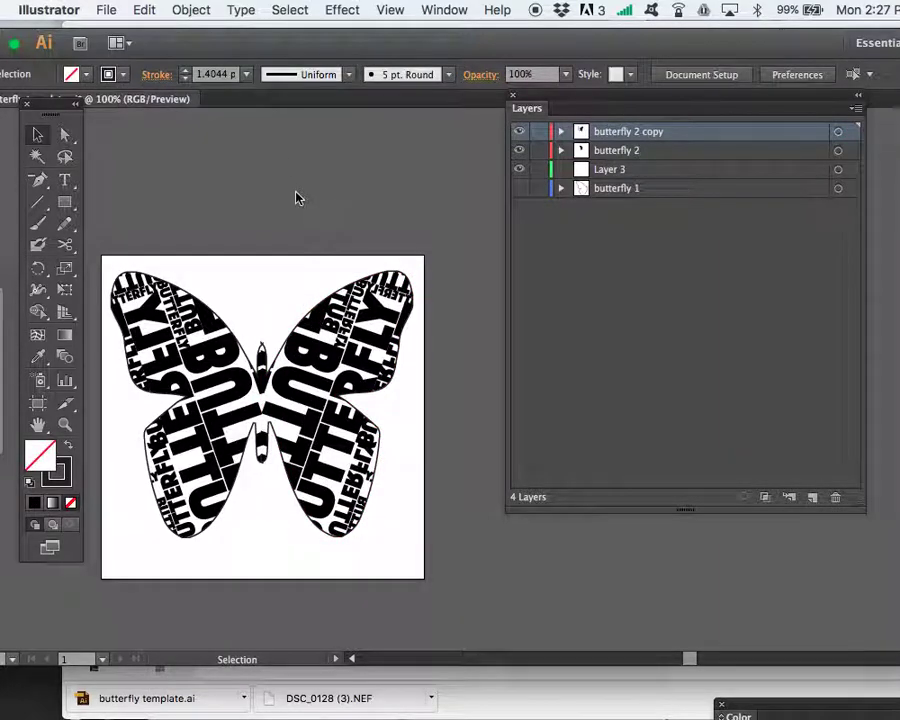
# Nudge the mirrored wing slightly downward so its body outline lines up with the original wing's, and deselect it.
pyautogui.hscroll(-3, 297, 197)
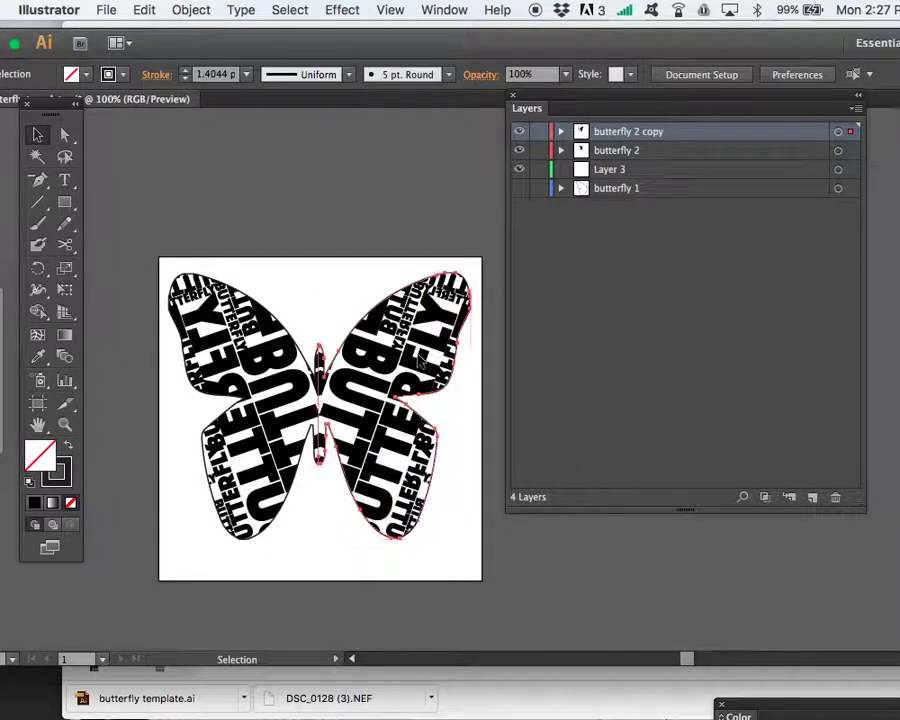
pyautogui.click(400, 330)
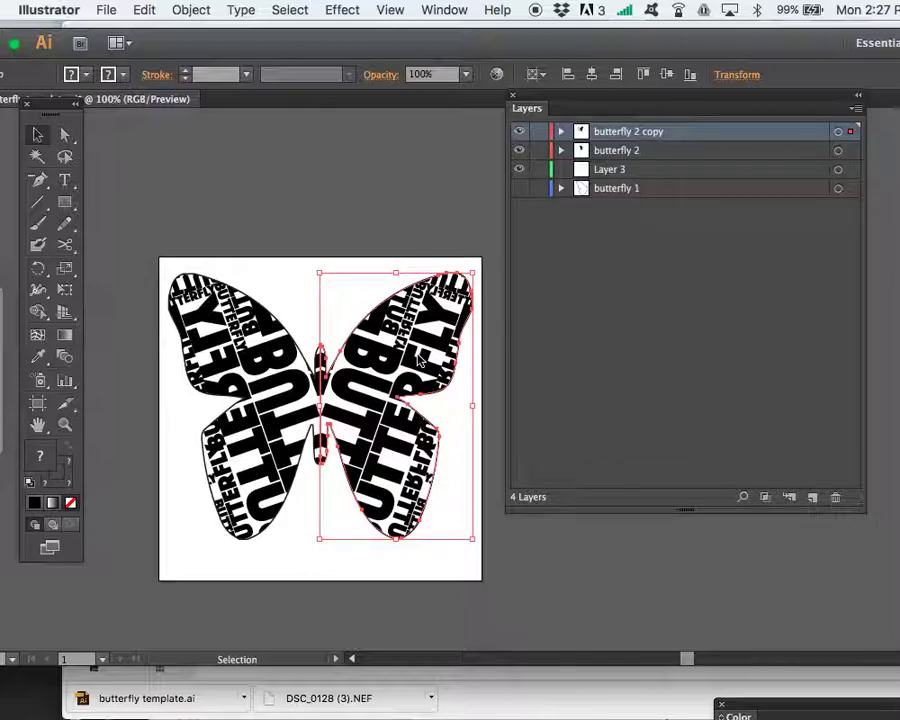
pyautogui.click(375, 205)
pyautogui.press('super+equal')
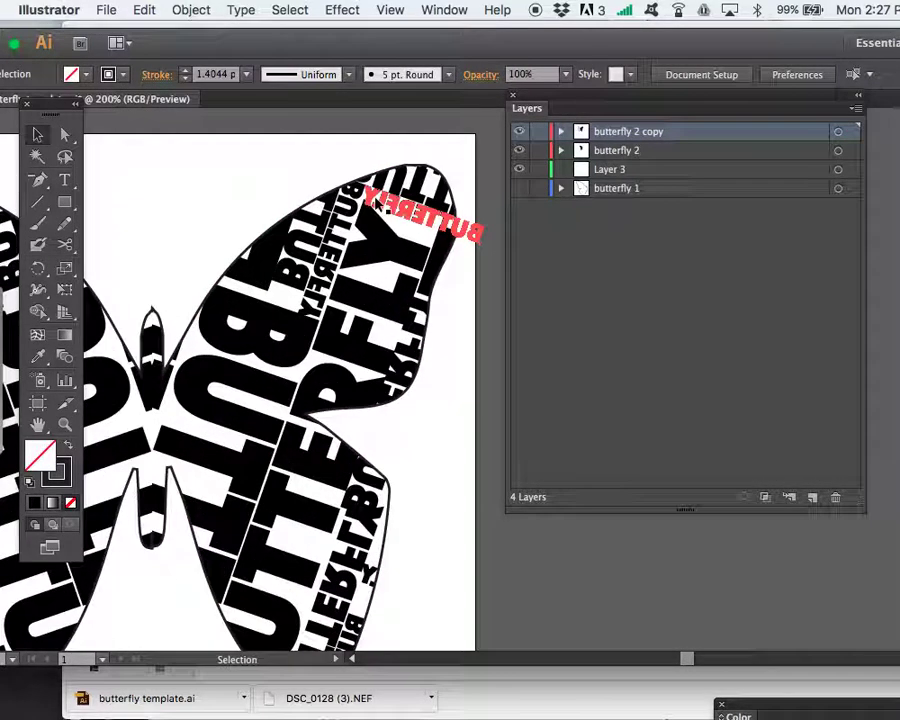
pyautogui.click(340, 280)
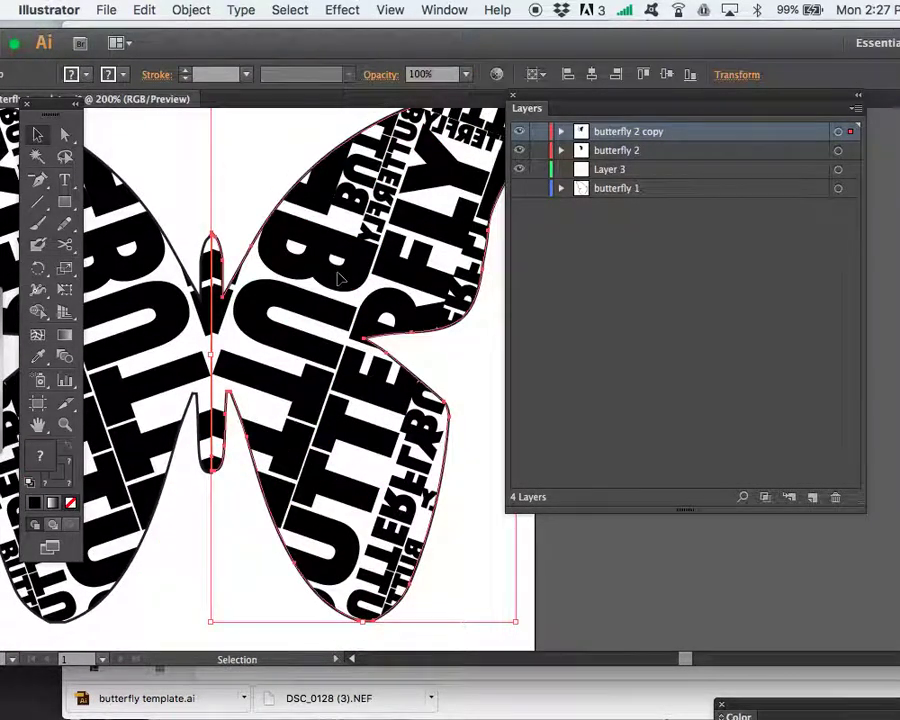
pyautogui.press('Down')
pyautogui.click(519, 539)
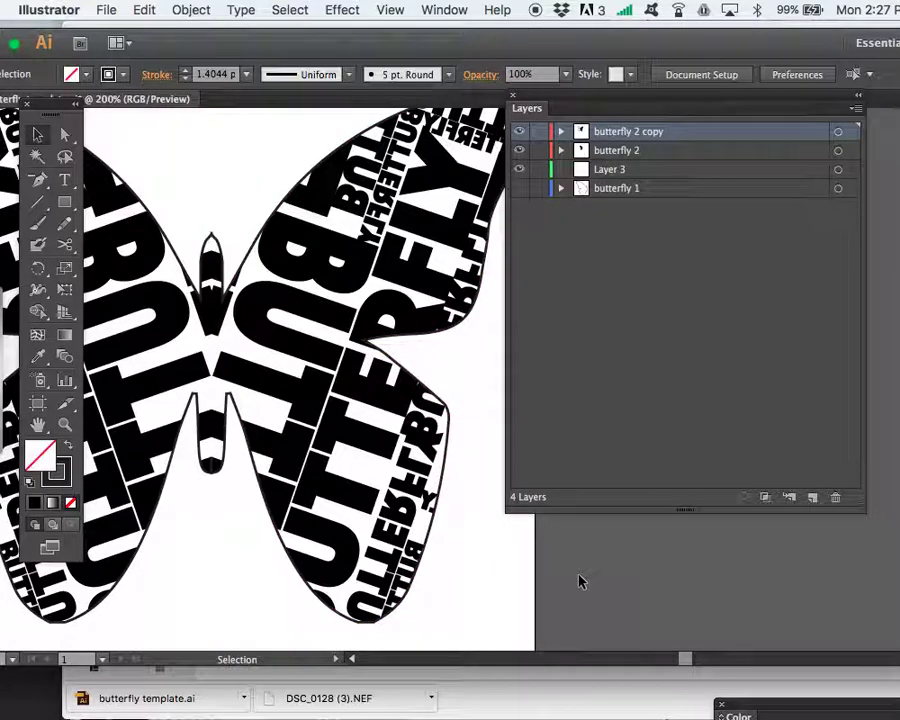
# Set up an export to the Desktop in JPEG format with the file name silver_butterfly_gd.
pyautogui.click(105, 10)
pyautogui.click(180, 322)
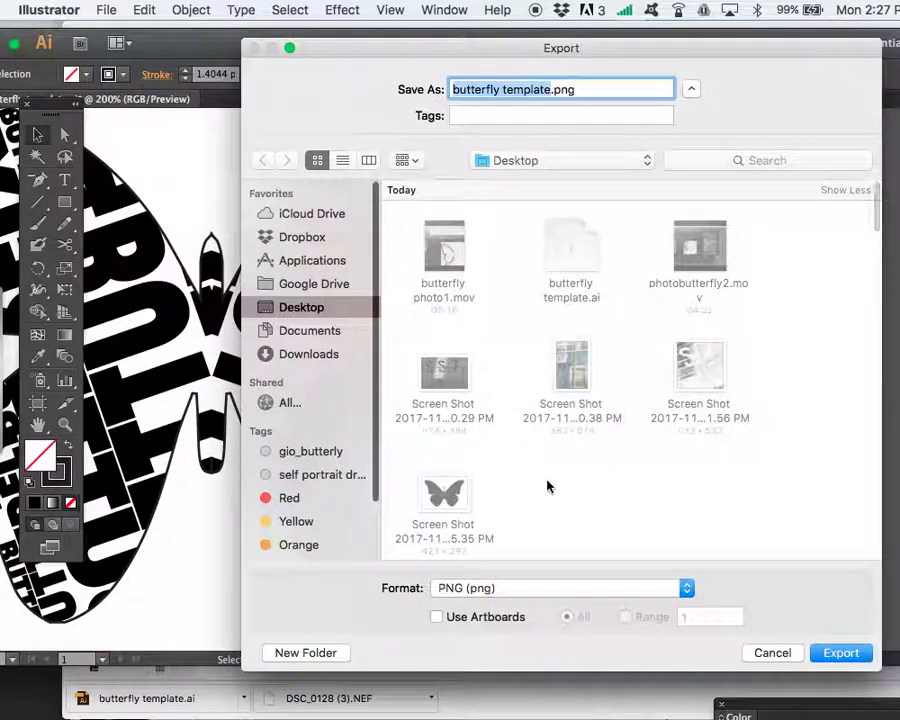
pyautogui.click(687, 588)
pyautogui.click(538, 686)
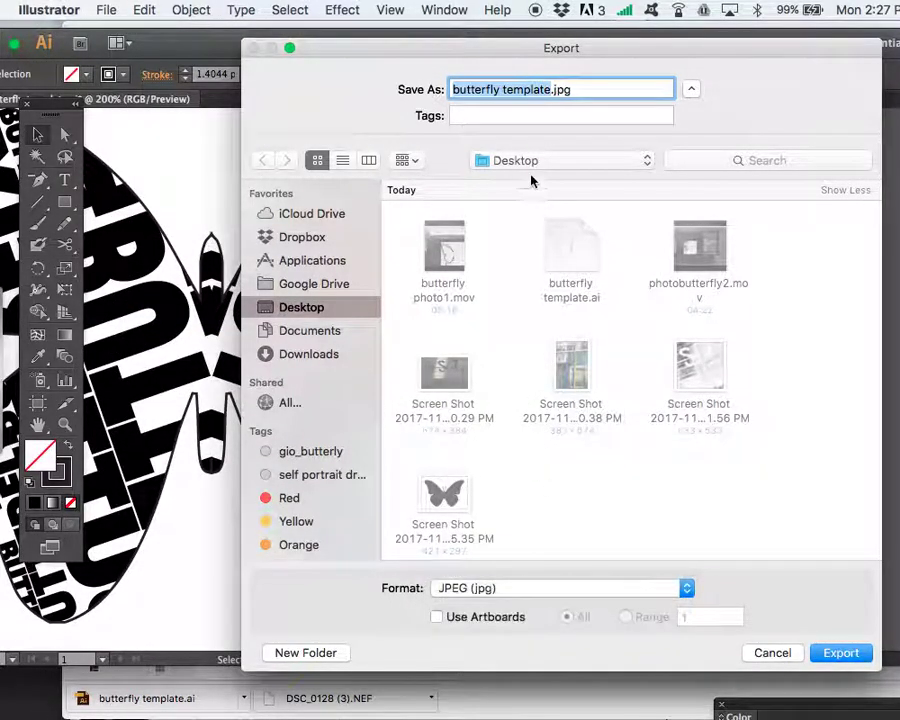
pyautogui.write('silver')
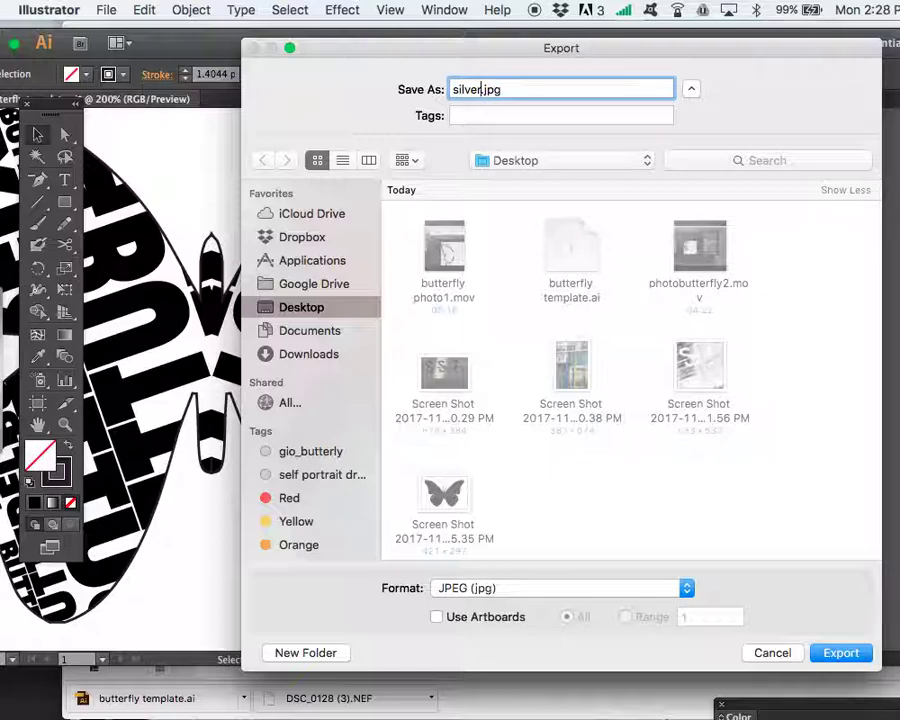
pyautogui.write('_bu')
pyautogui.click(527, 115)
pyautogui.write('tter')
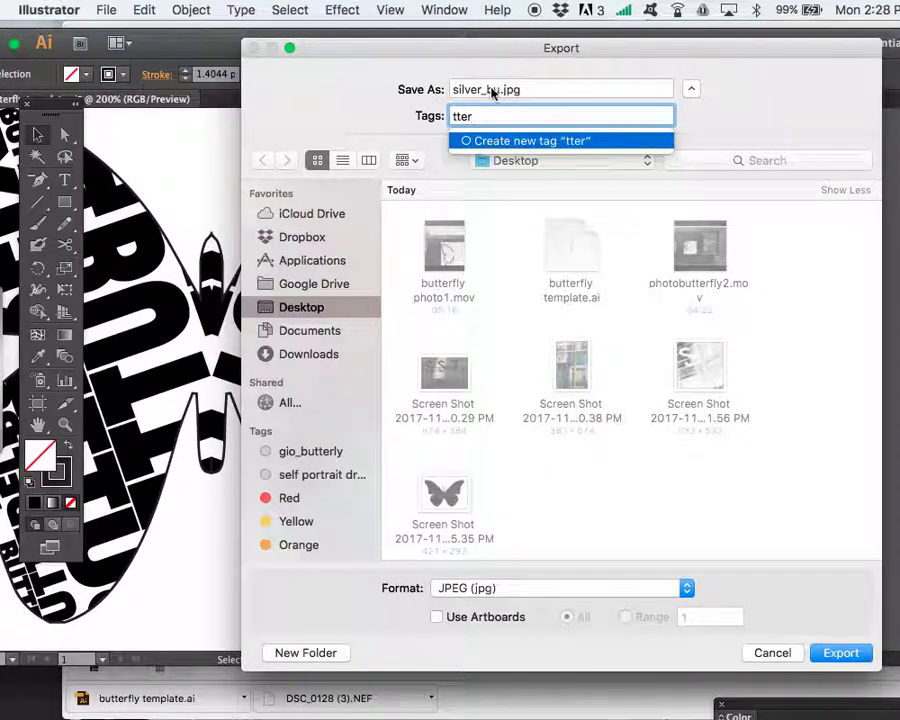
pyautogui.click(493, 90)
pyautogui.write('tterfly_gd')
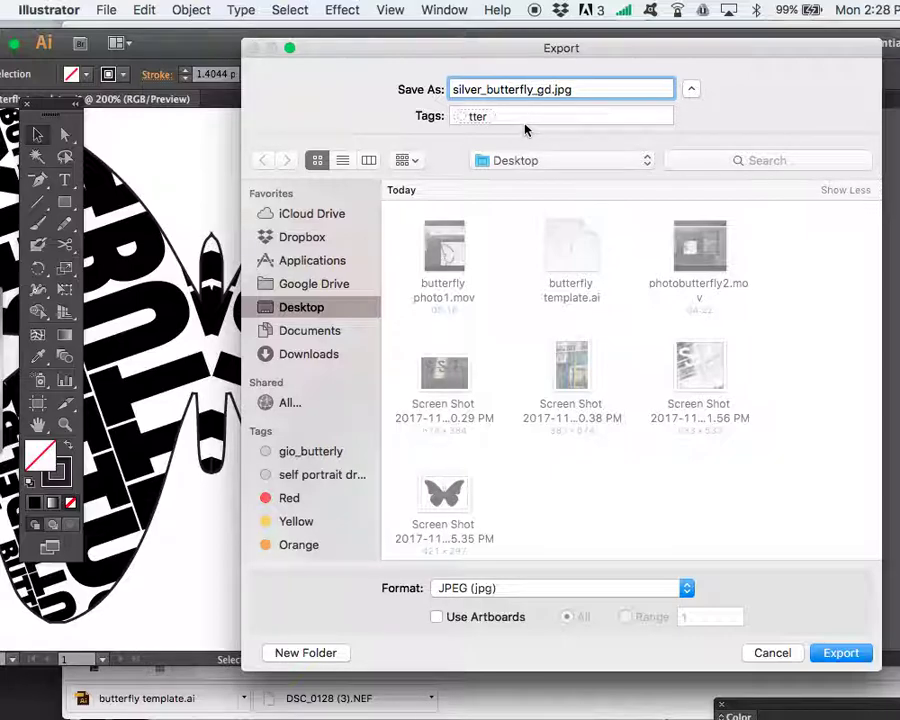
# Clear the stray tag and export all artboards as an RGB JPEG with Maximum quality 10 and High (300 ppi) resolution.
pyautogui.click(522, 115)
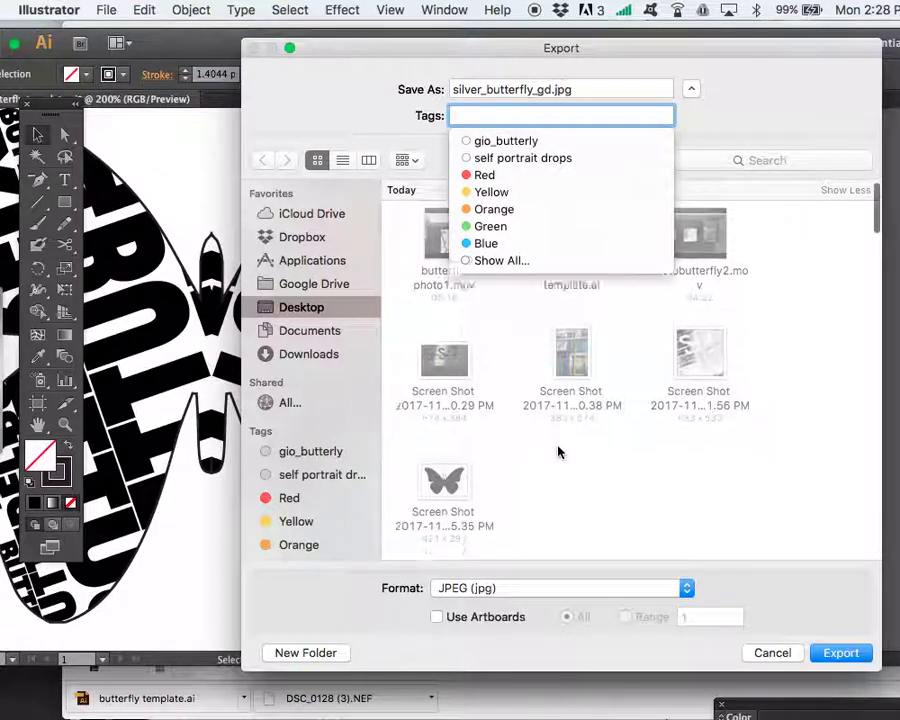
pyautogui.scroll(-2, 559, 450)
pyautogui.click(436, 616)
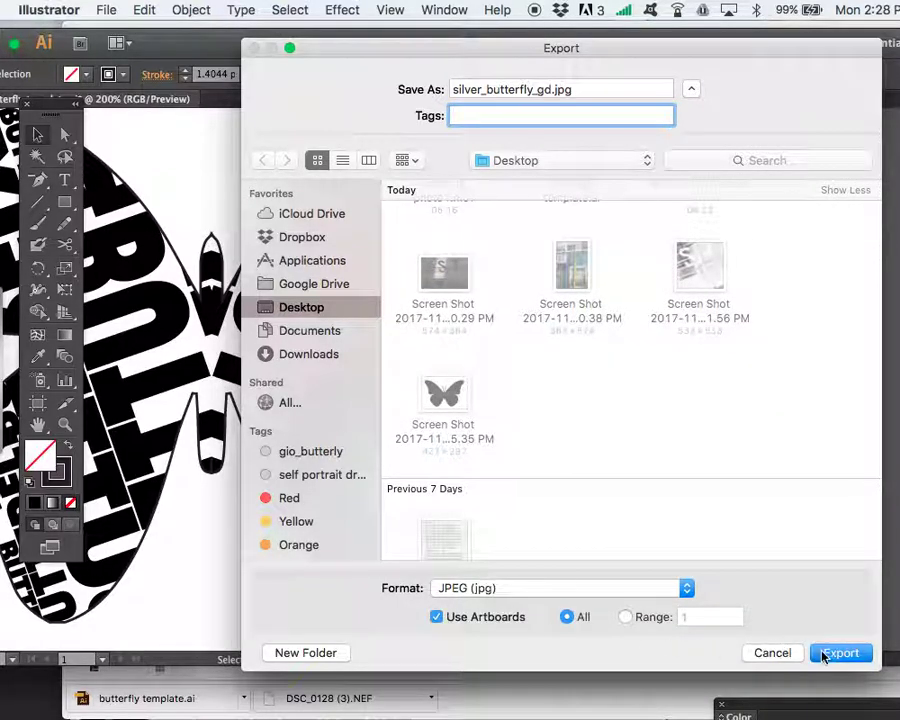
pyautogui.click(825, 654)
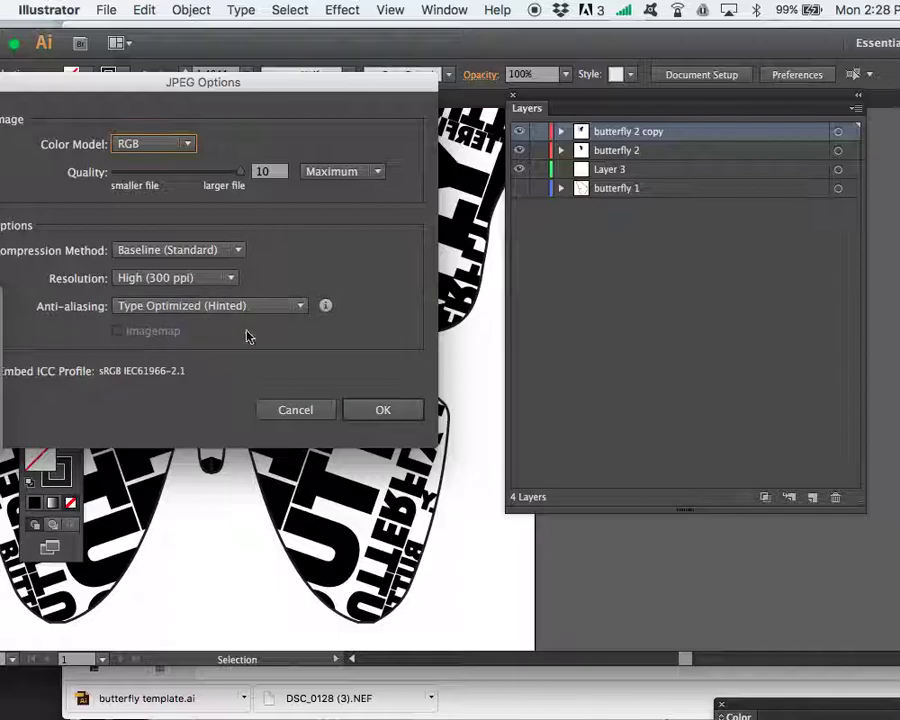
pyautogui.click(392, 405)
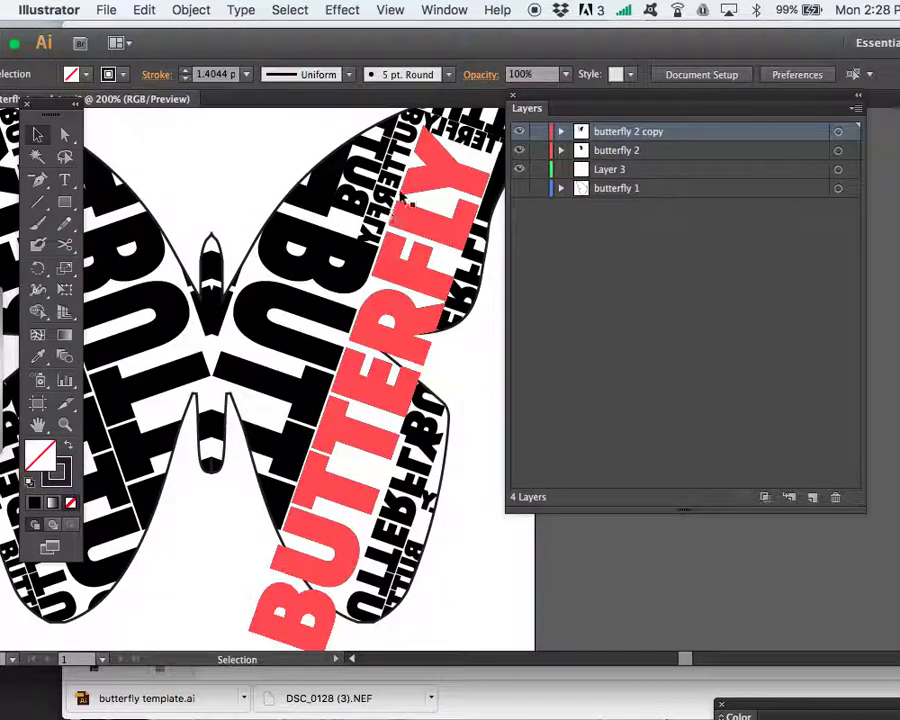